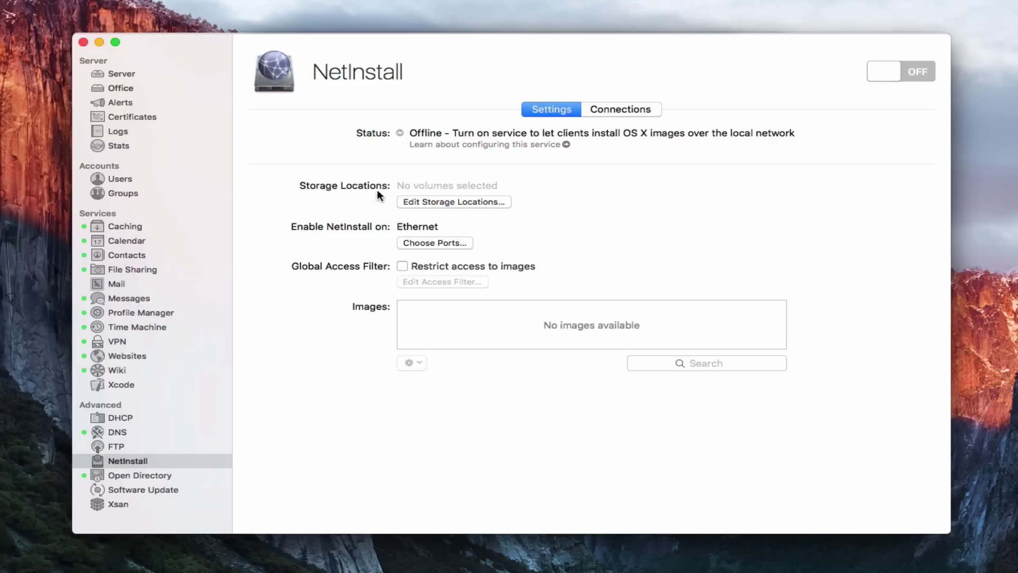
- In Storage Locations, set the Drobo row's Stored Data to Images & Client Data
click(453, 202)
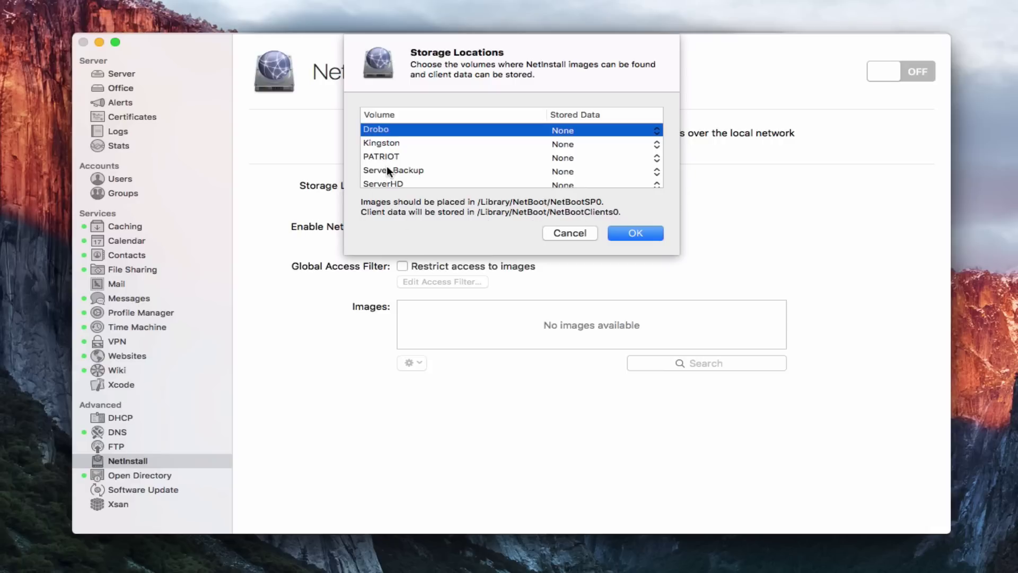
click(653, 129)
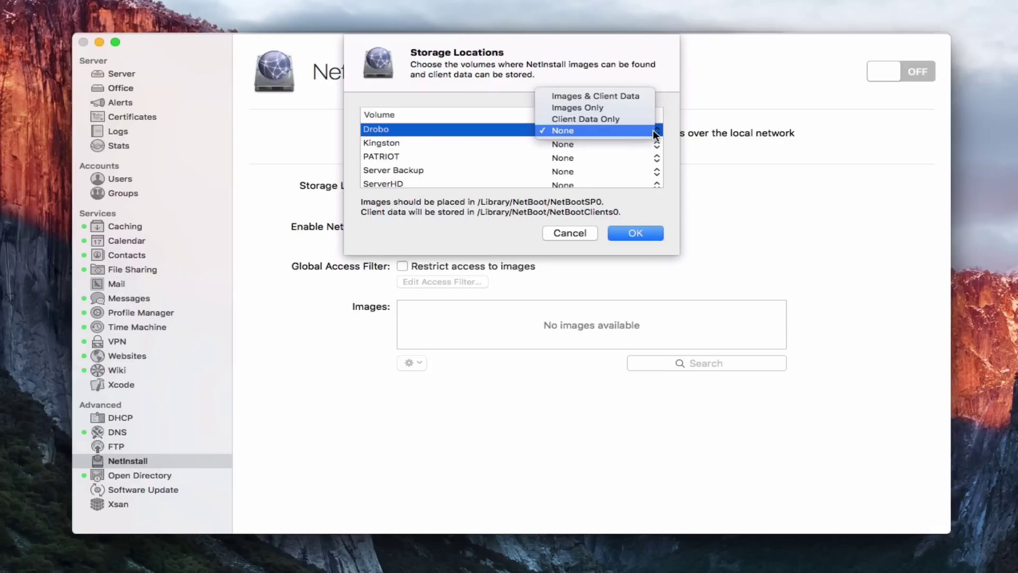
click(643, 96)
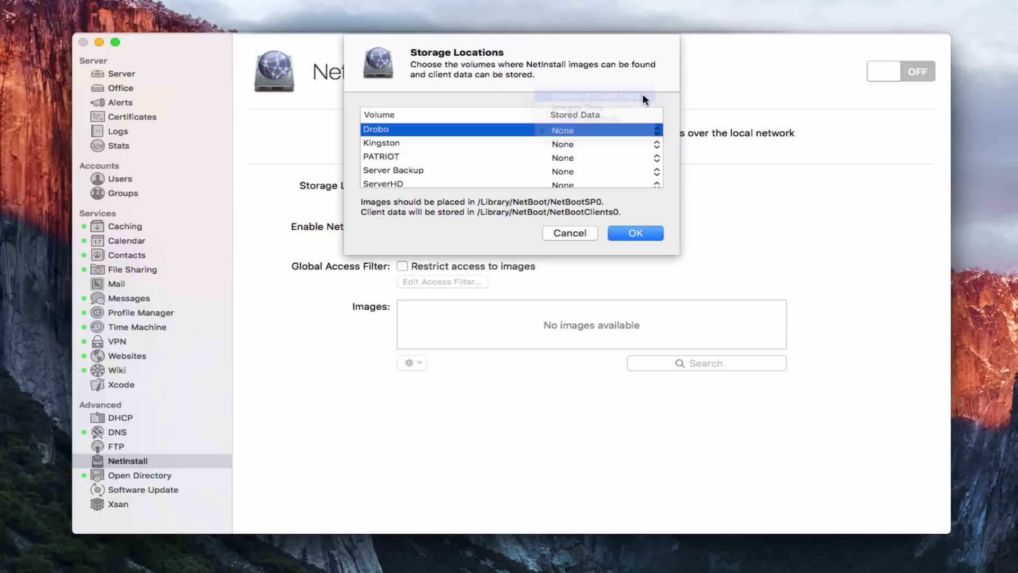
click(657, 132)
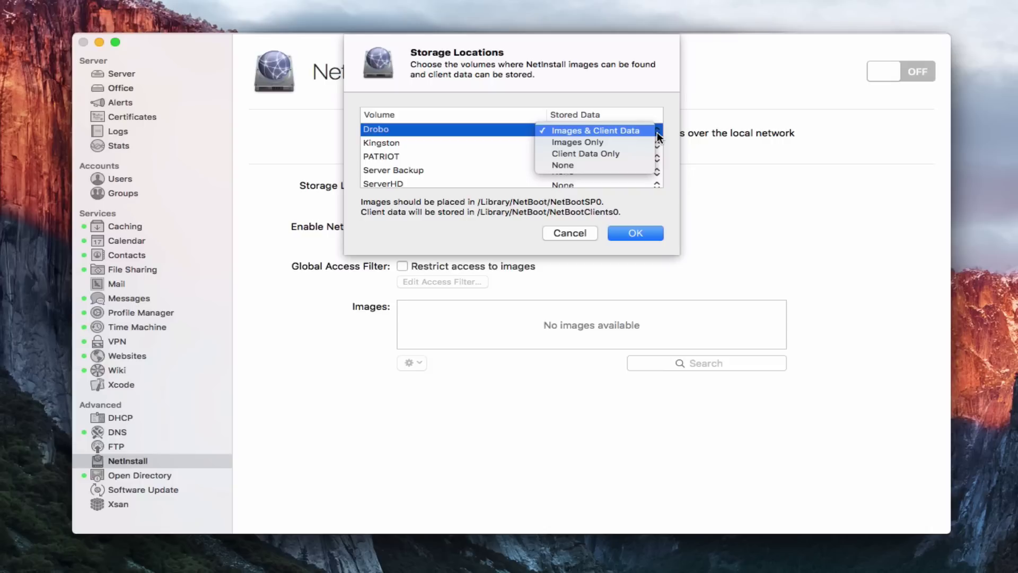
click(659, 110)
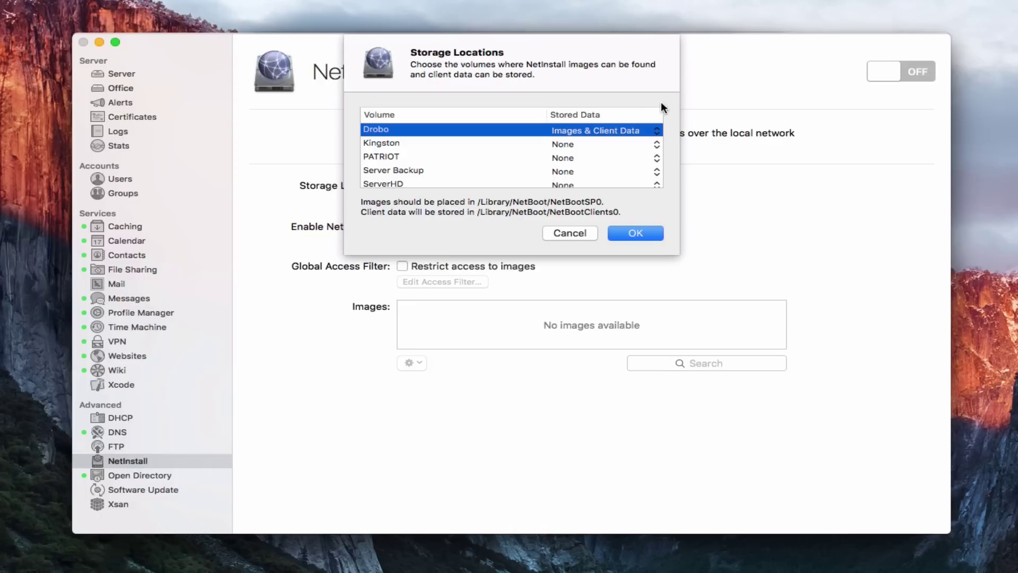
- Confirm Drobo as the NetInstall storage location and leave the Ethernet port choice unchanged
click(642, 233)
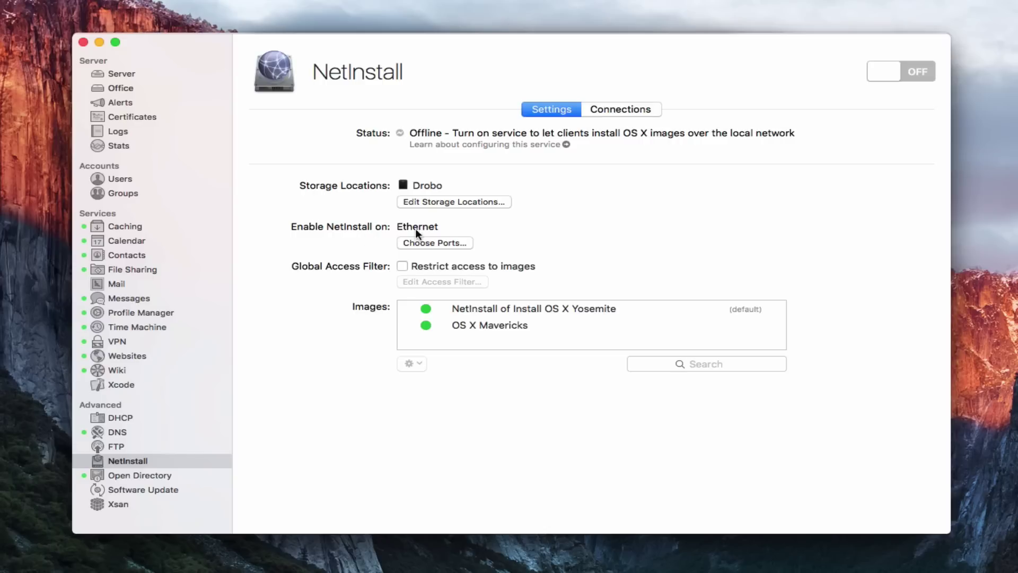
click(426, 242)
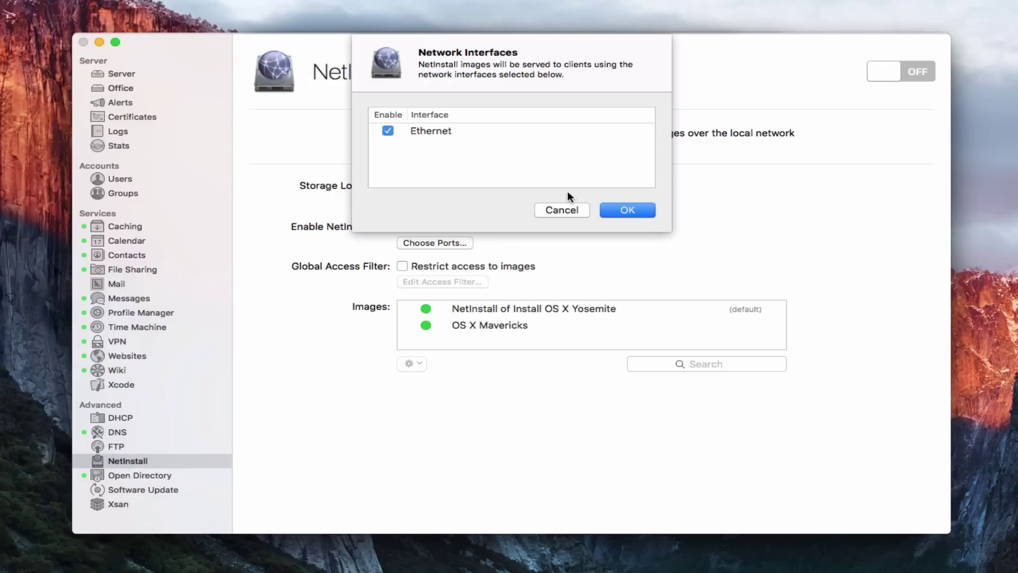
click(551, 209)
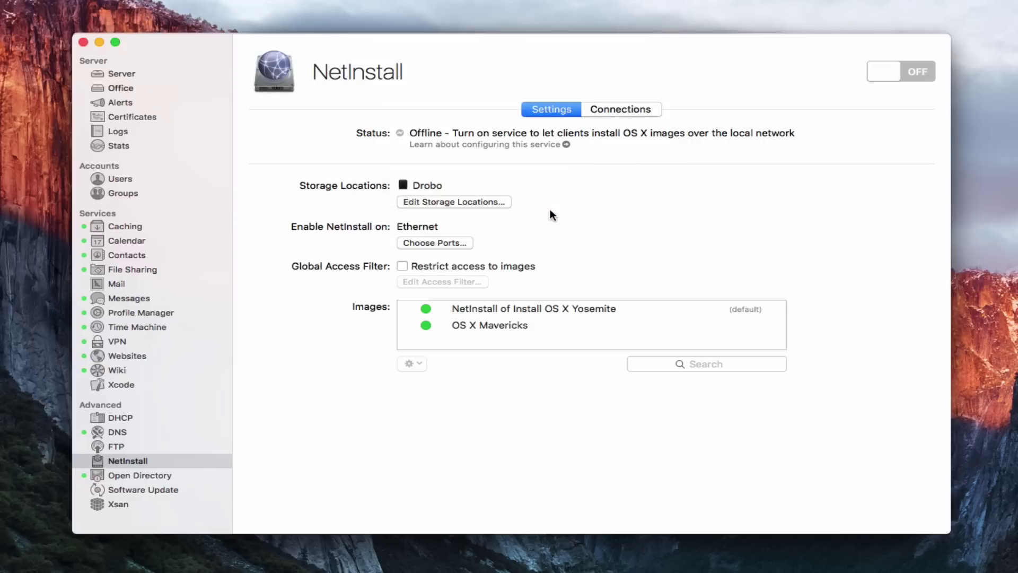
click(402, 266)
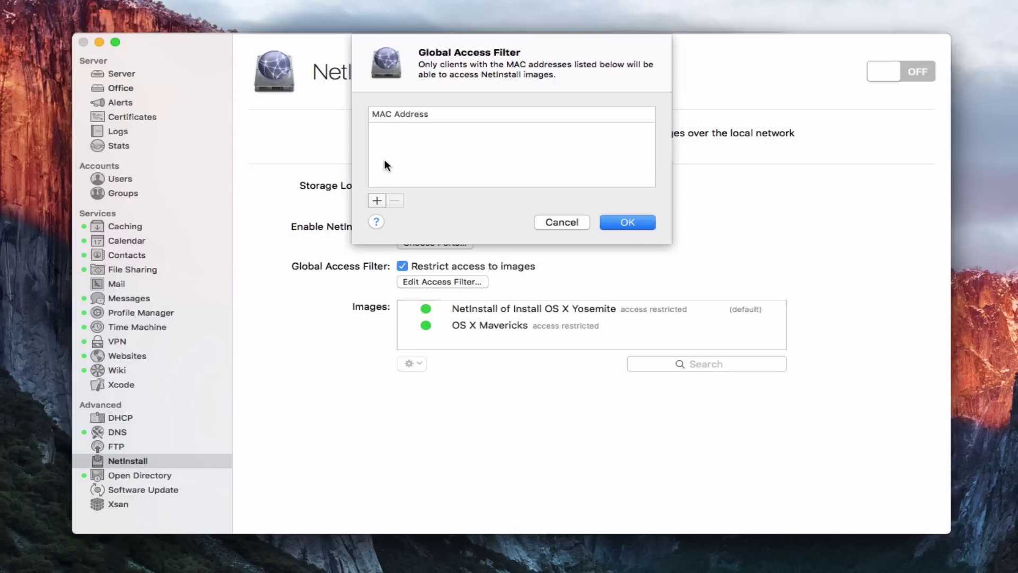
click(377, 199)
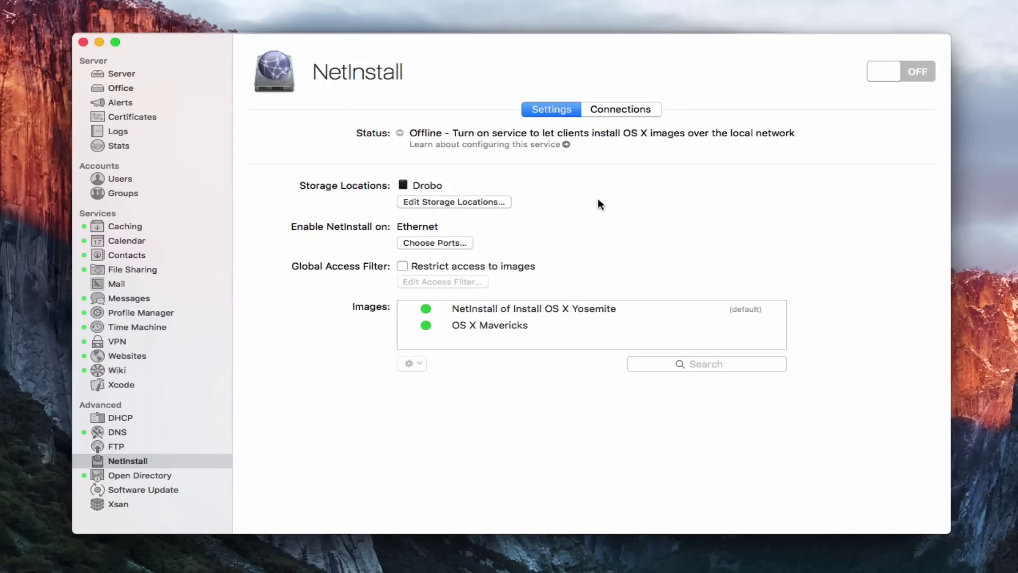
- Open the NetInstall of Install OS X Yosemite image settings, keeping availability over HTTP
click(473, 308)
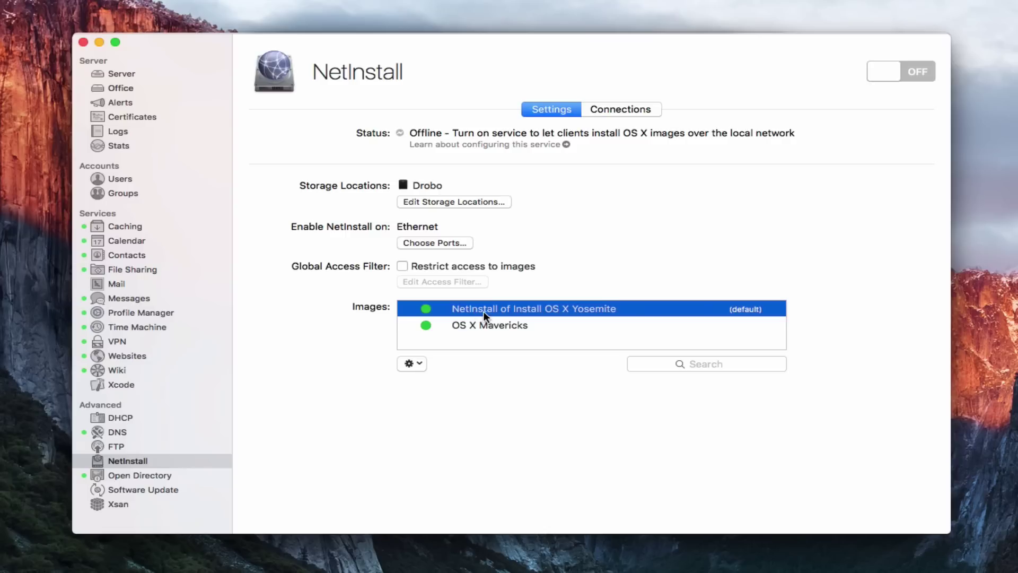
click(422, 365)
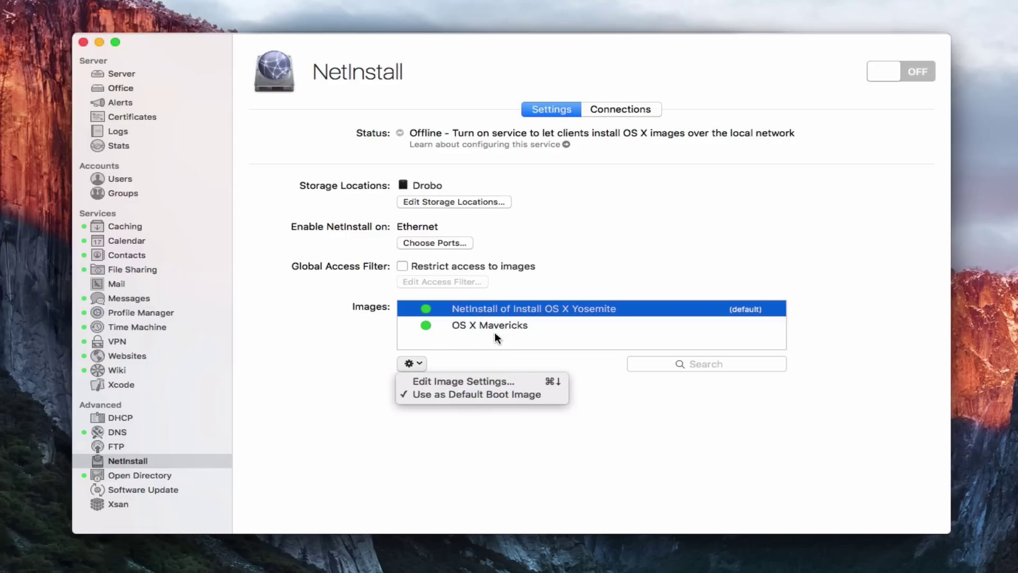
click(464, 381)
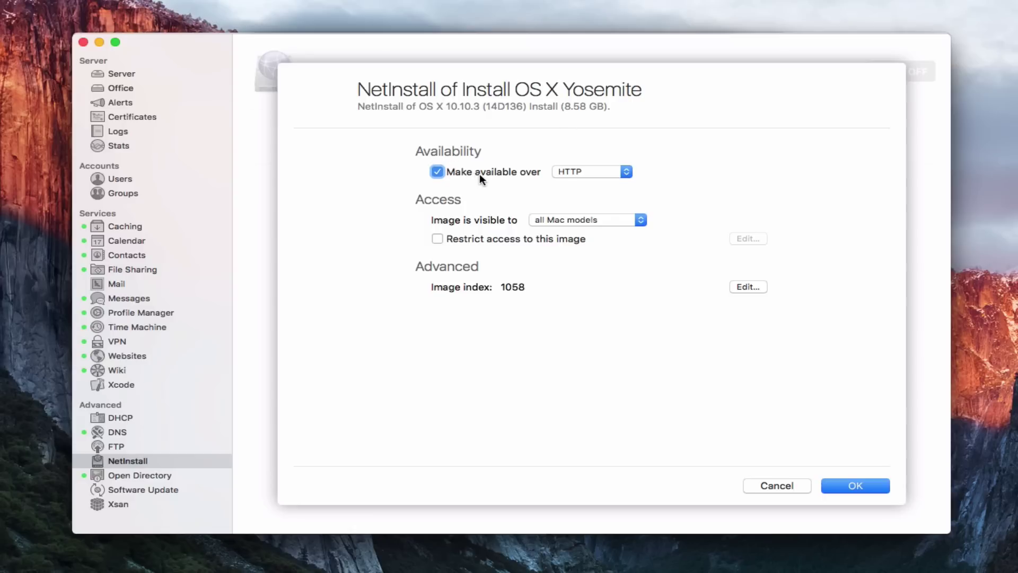
click(626, 171)
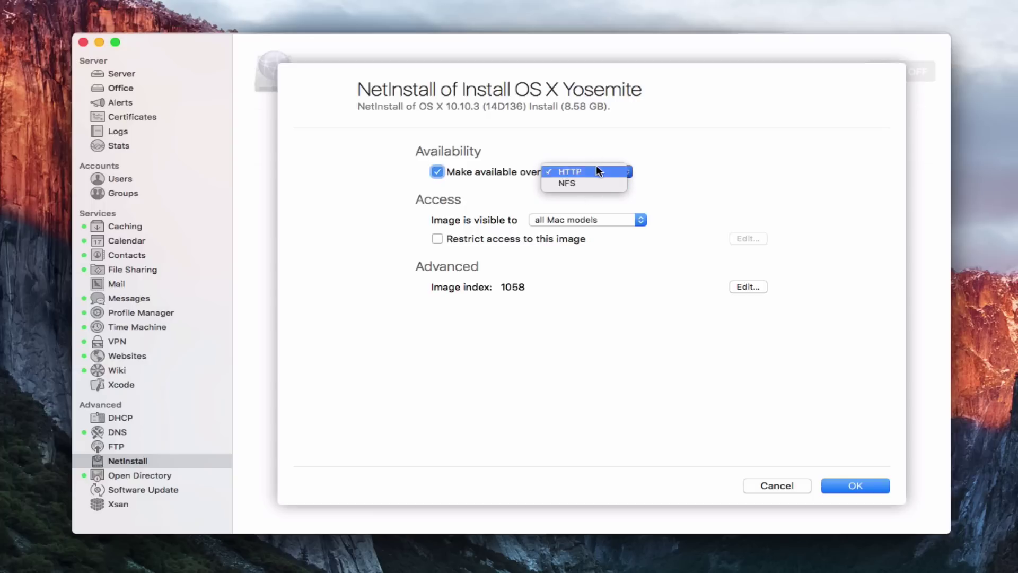
click(659, 168)
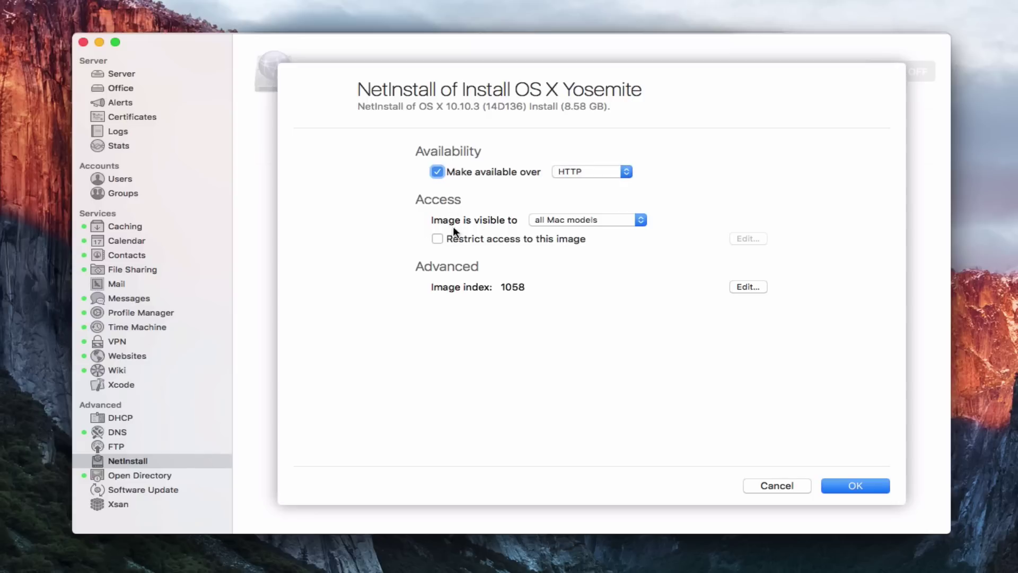
click(640, 219)
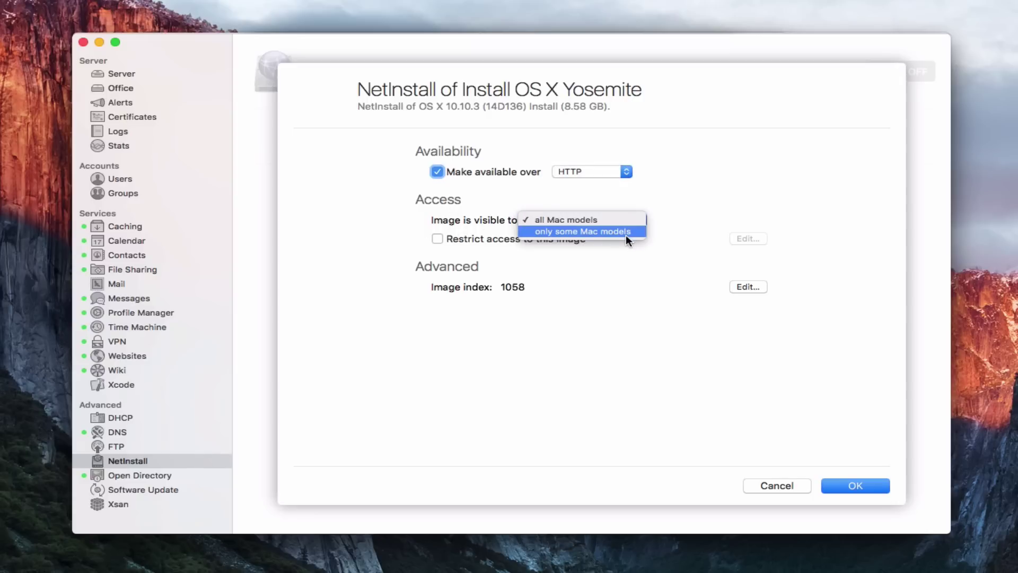
click(626, 234)
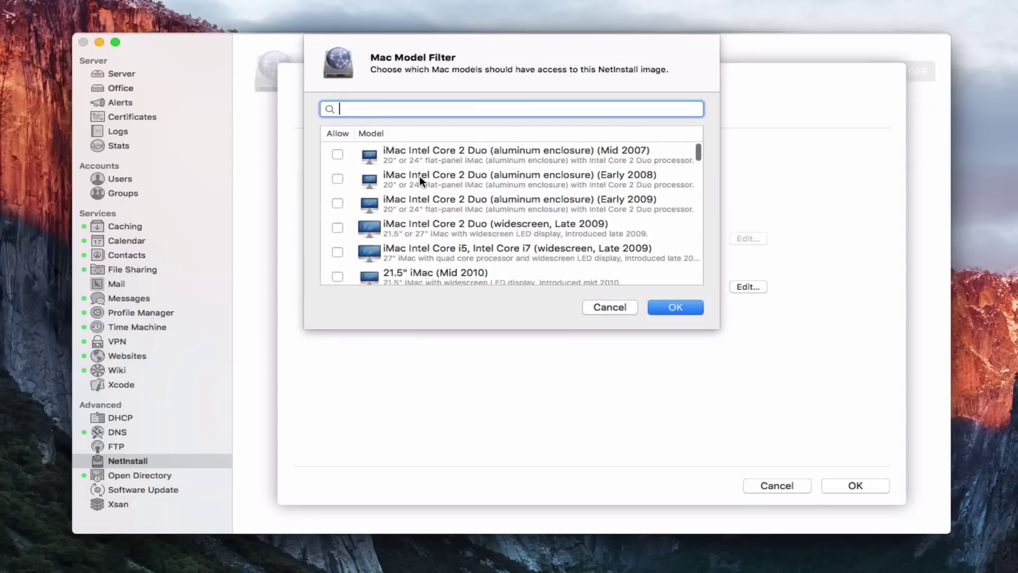
scroll(421, 179, down, 10)
scroll(420, 179, down, 15)
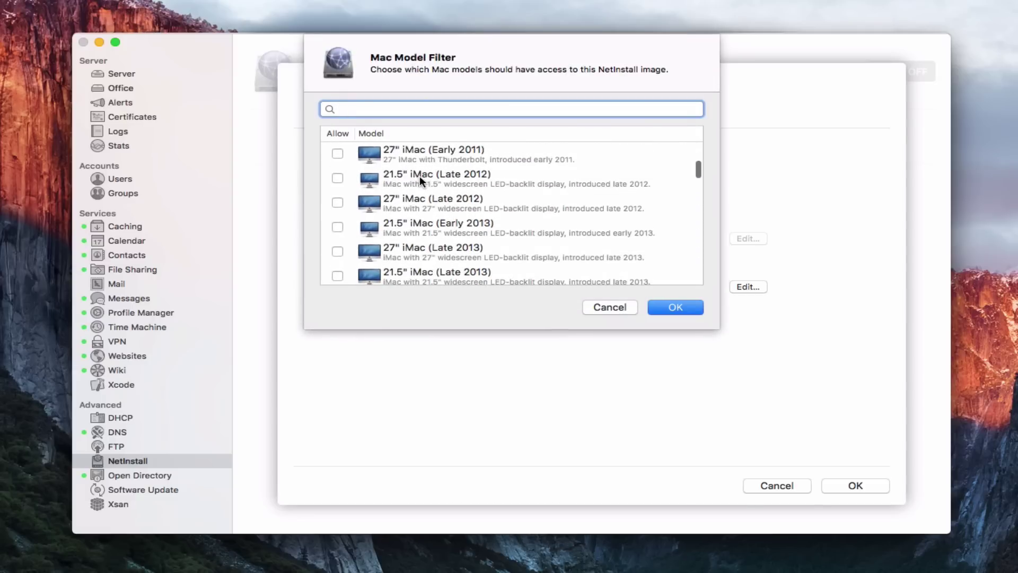
scroll(420, 180, down, 12)
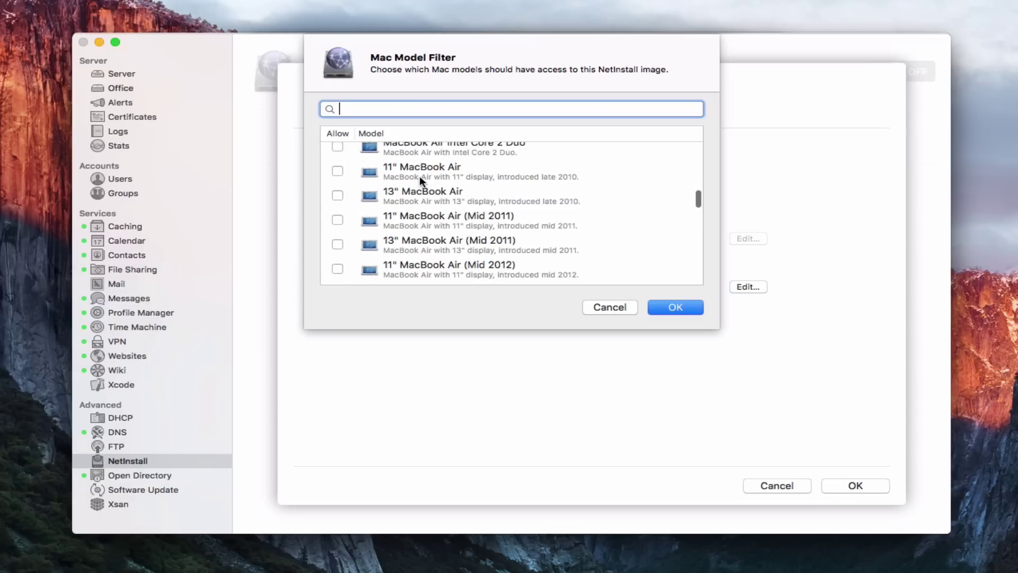
scroll(419, 180, down, 4)
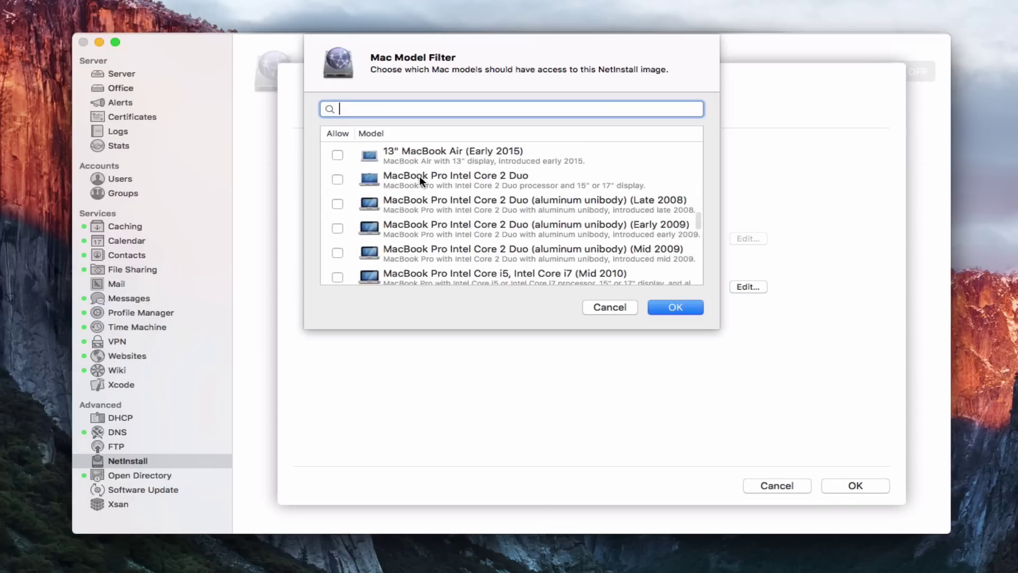
scroll(419, 176, down, 12)
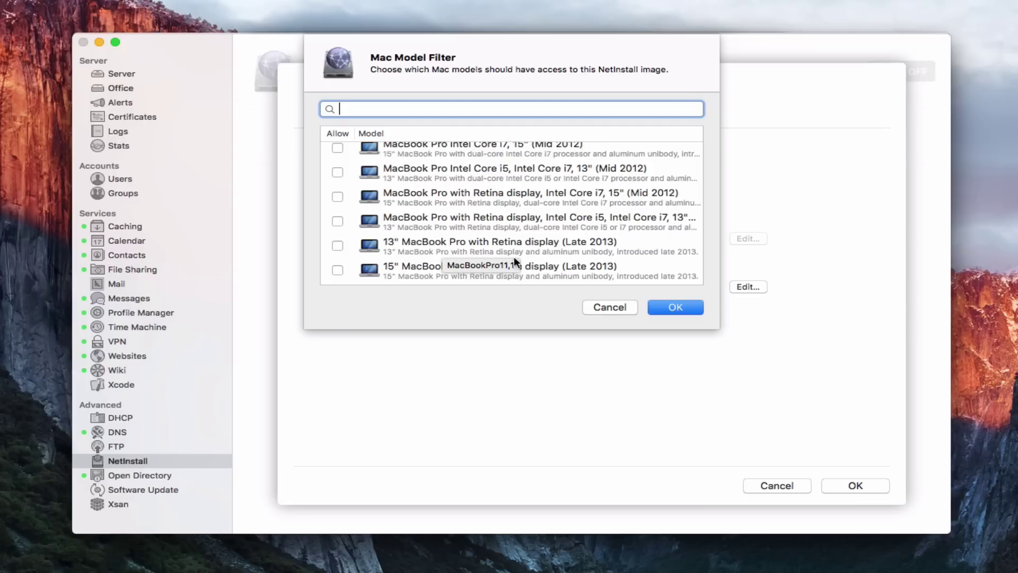
click(613, 307)
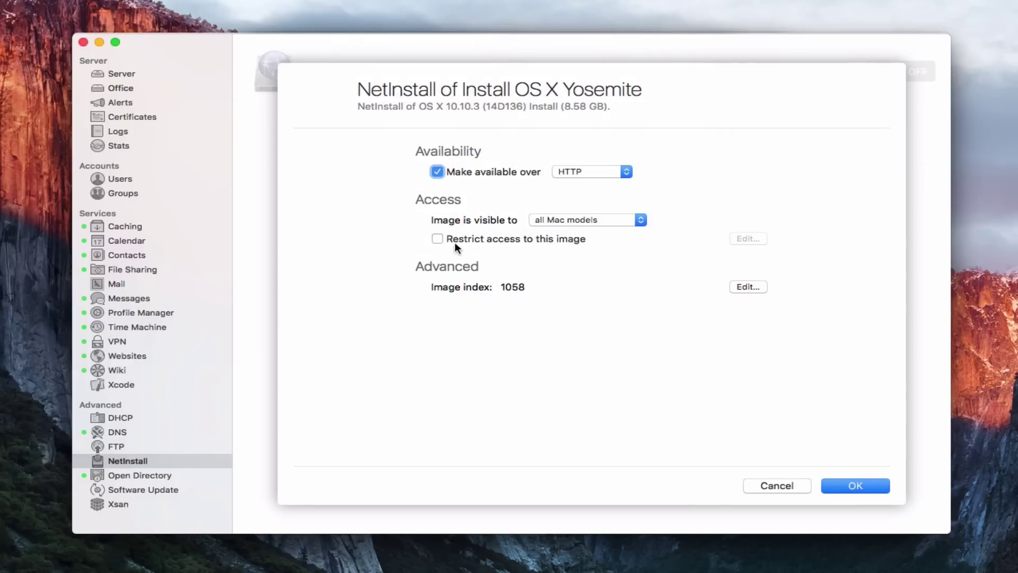
- Check Restrict access to this image, then cancel the Image Access Filter
click(438, 238)
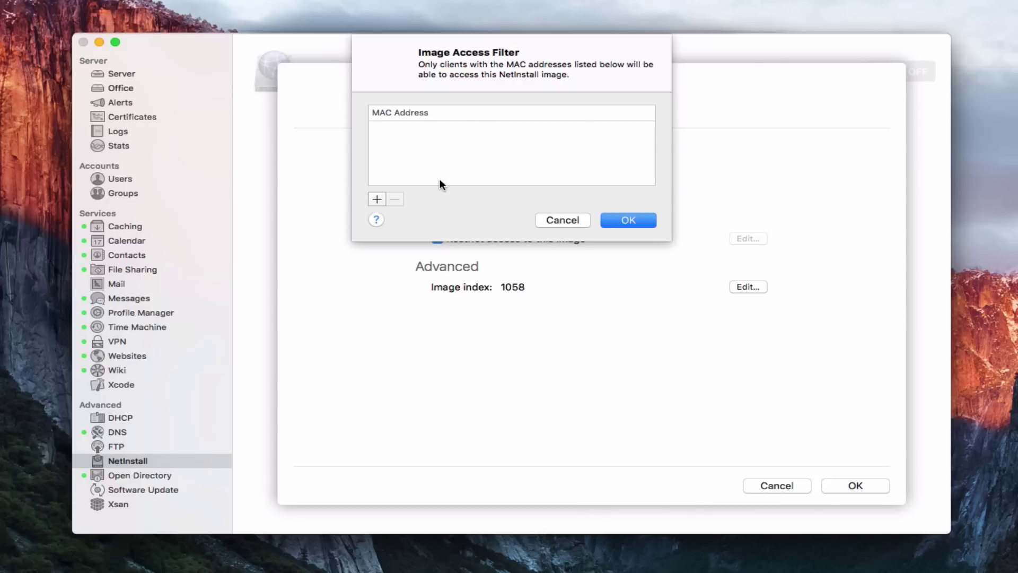
click(555, 219)
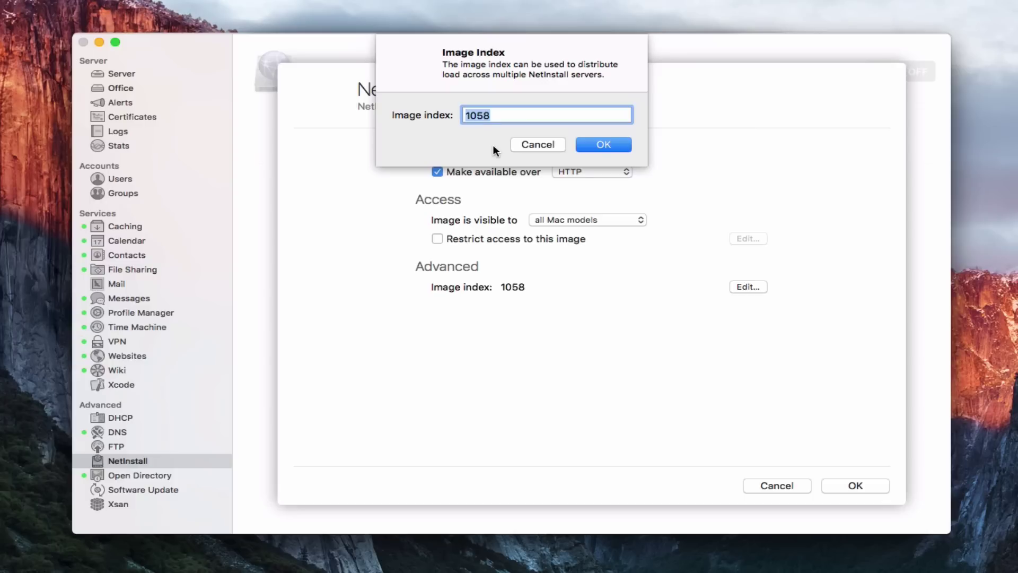
- Cancel the Image Index sheet at 1058 and close the Yosemite image settings unsaved
click(529, 147)
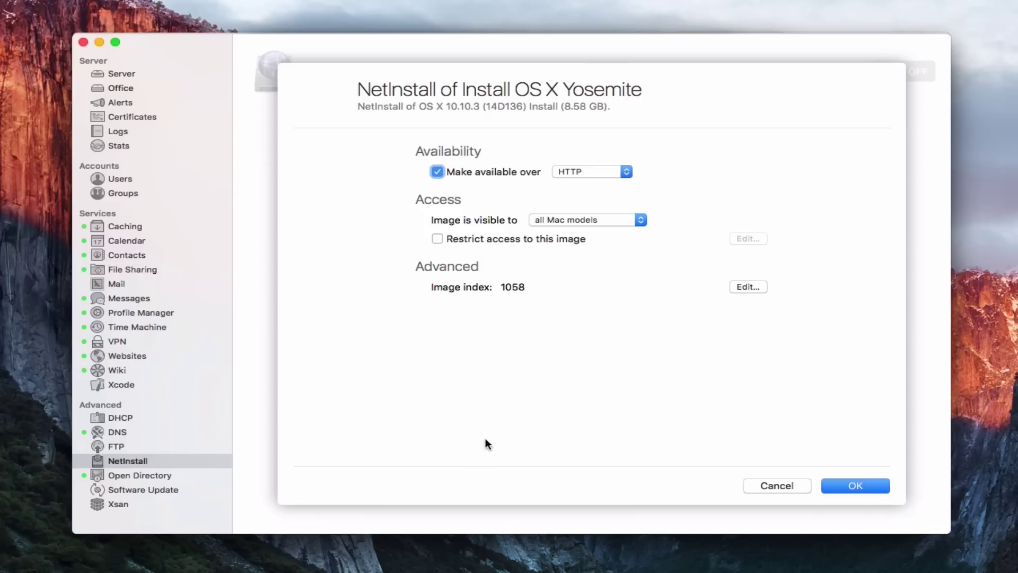
click(775, 485)
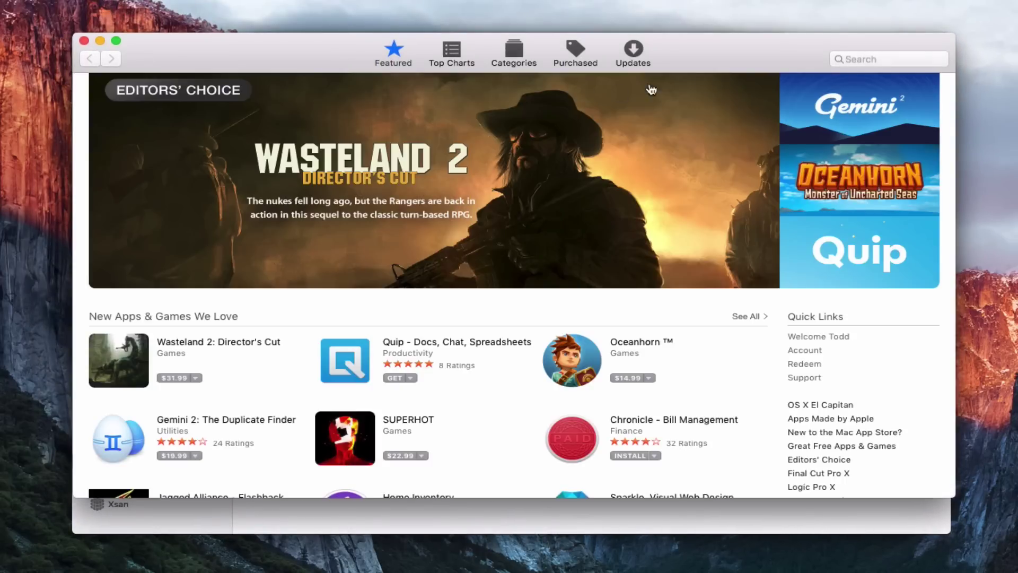
- Find OS X El Capitan in the App Store's Free list, view its page, then close the store
click(862, 58)
scroll(735, 271, down, 5)
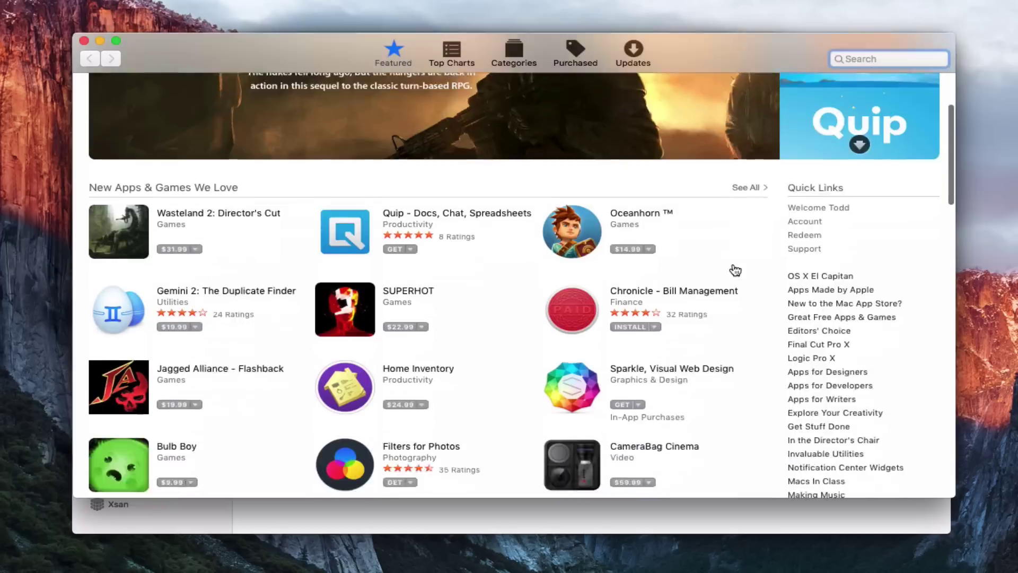
scroll(734, 265, down, 15)
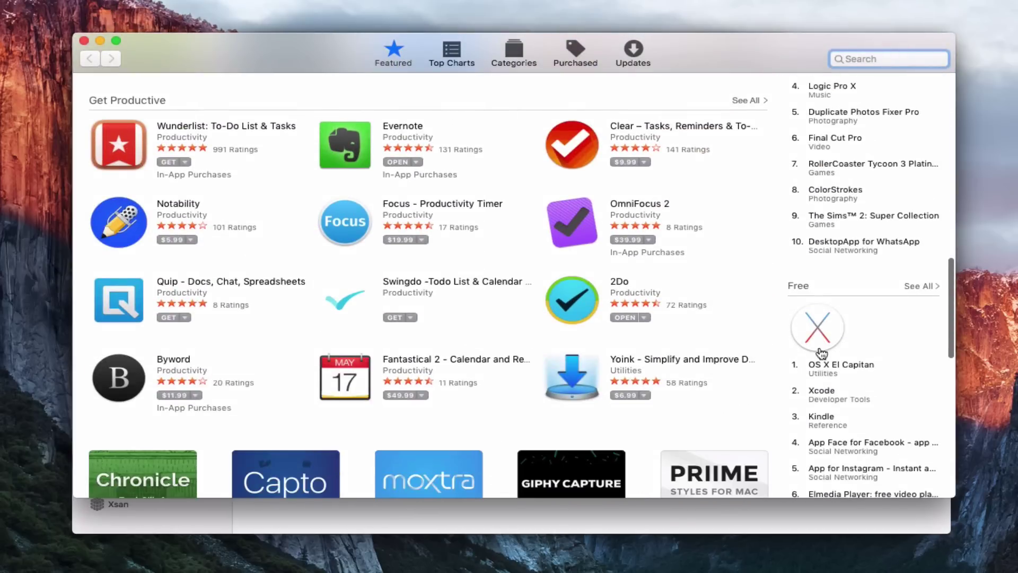
click(838, 366)
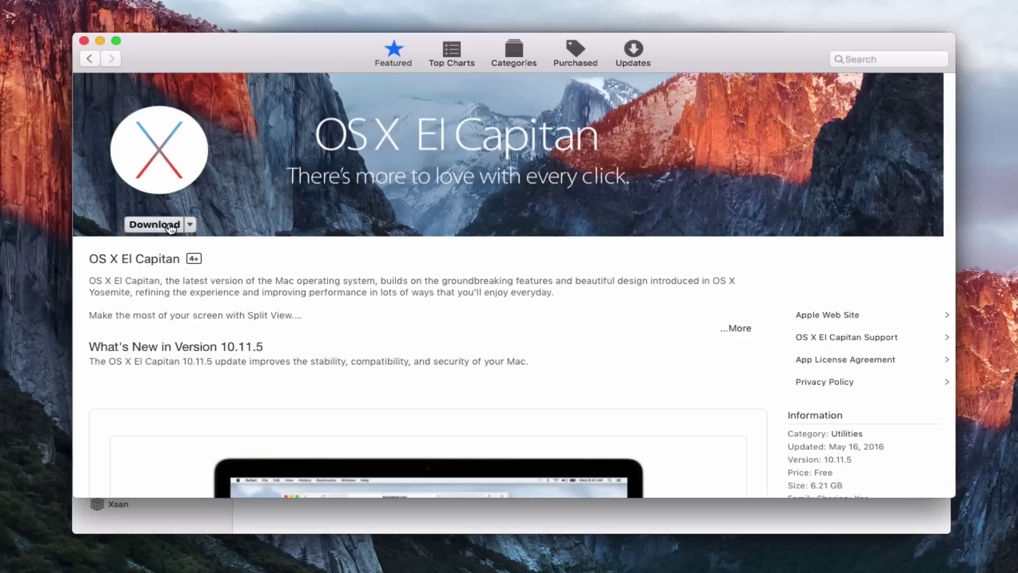
click(83, 41)
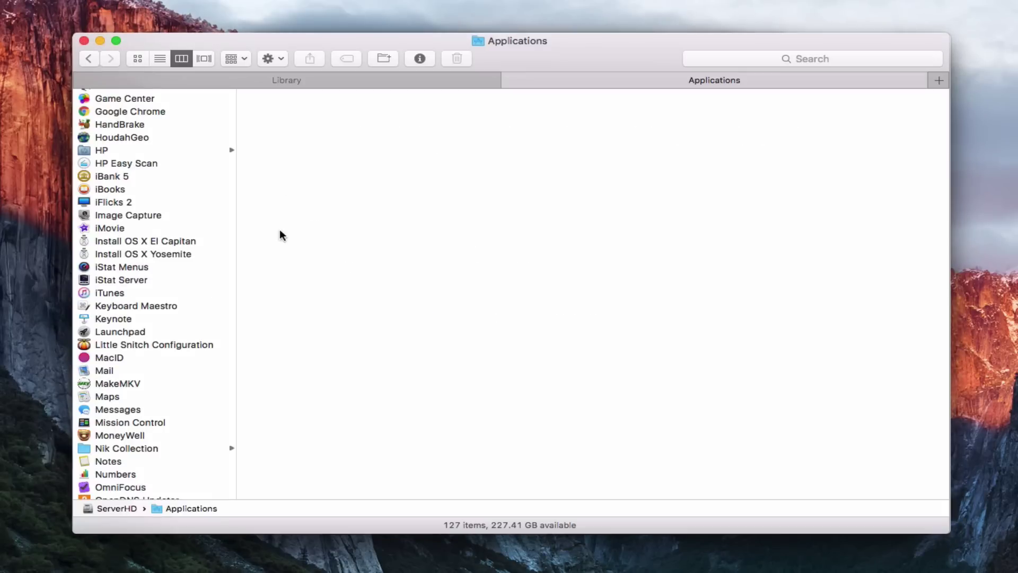
- Browse the Drobo's Library > NetBoot > NetBootClients0 > NetBootSP0 folder to view the existing .nbi images
scroll(173, 256, down, 1)
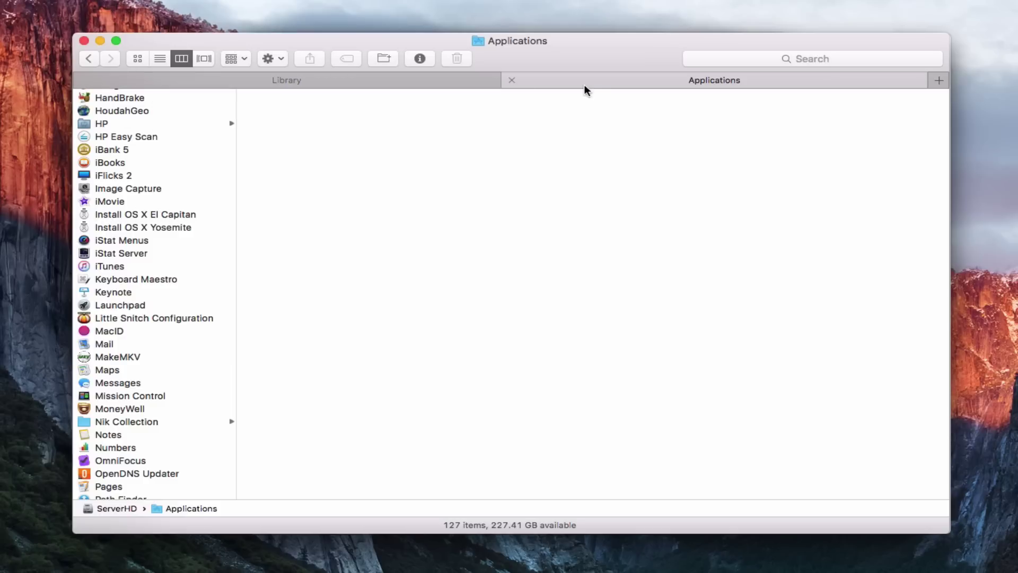
click(317, 80)
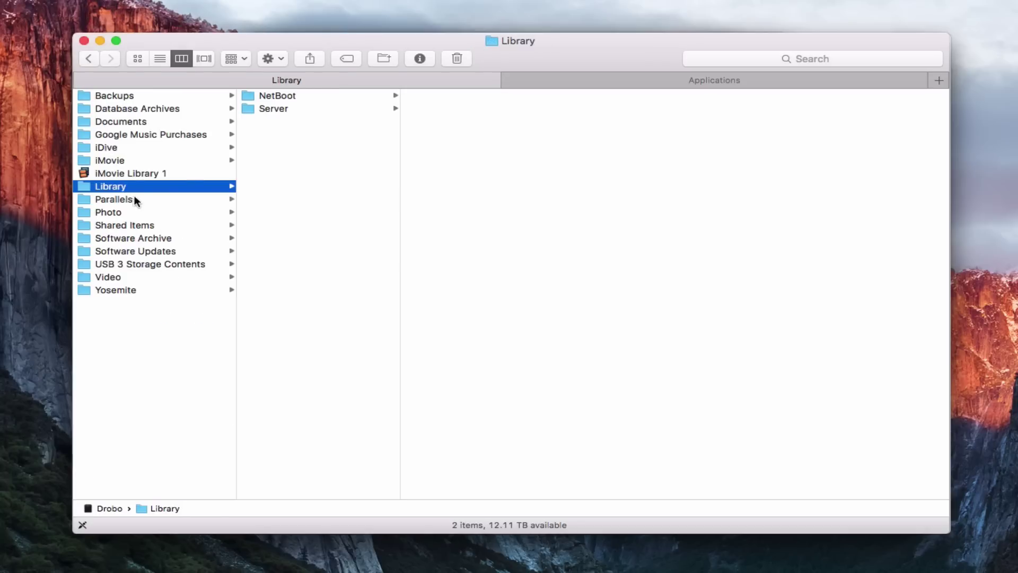
click(282, 95)
click(460, 97)
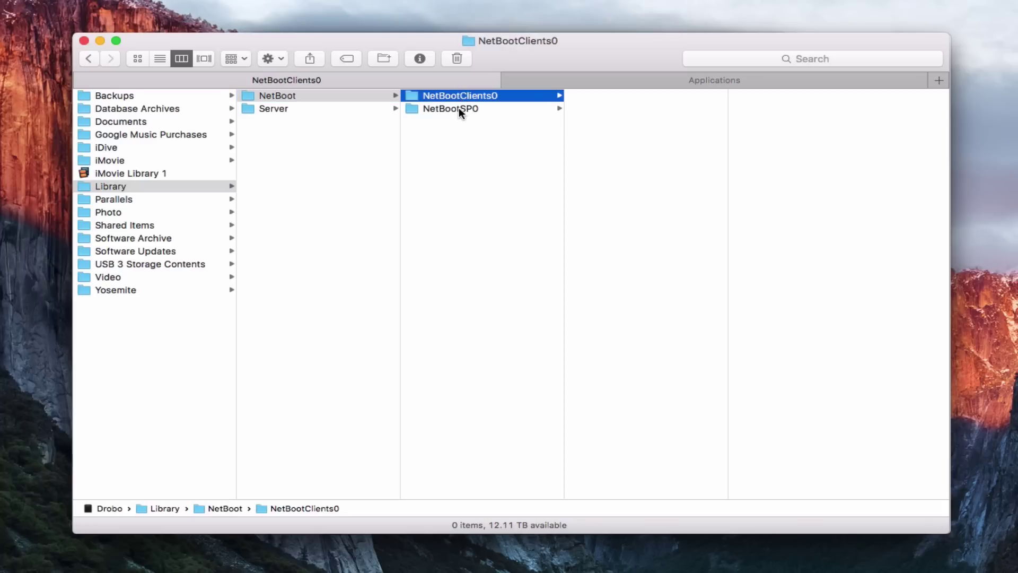
click(459, 109)
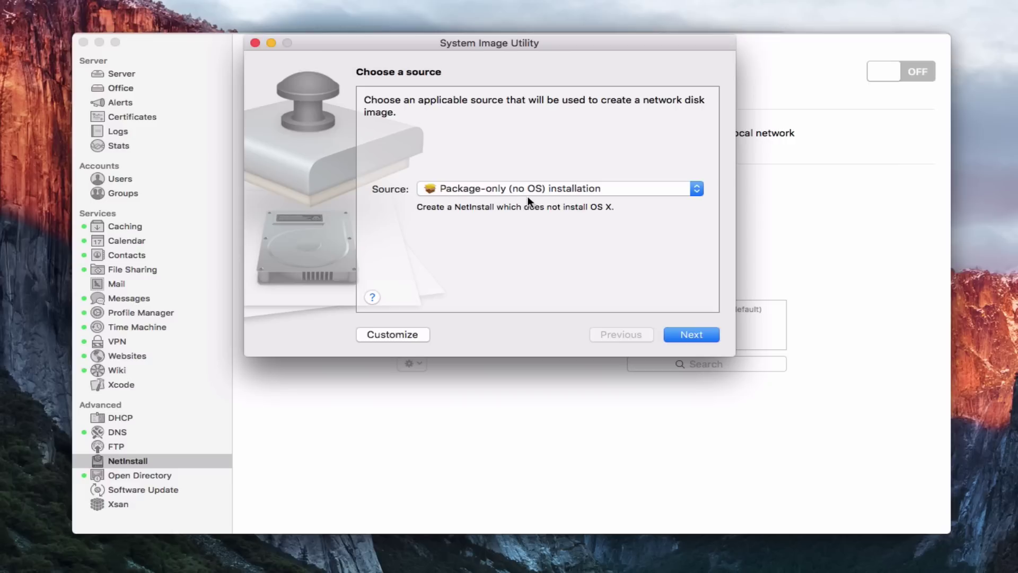
- Choose Install OS X El Capitan (OS X 10.11.5, 15F34) as the image source
click(694, 189)
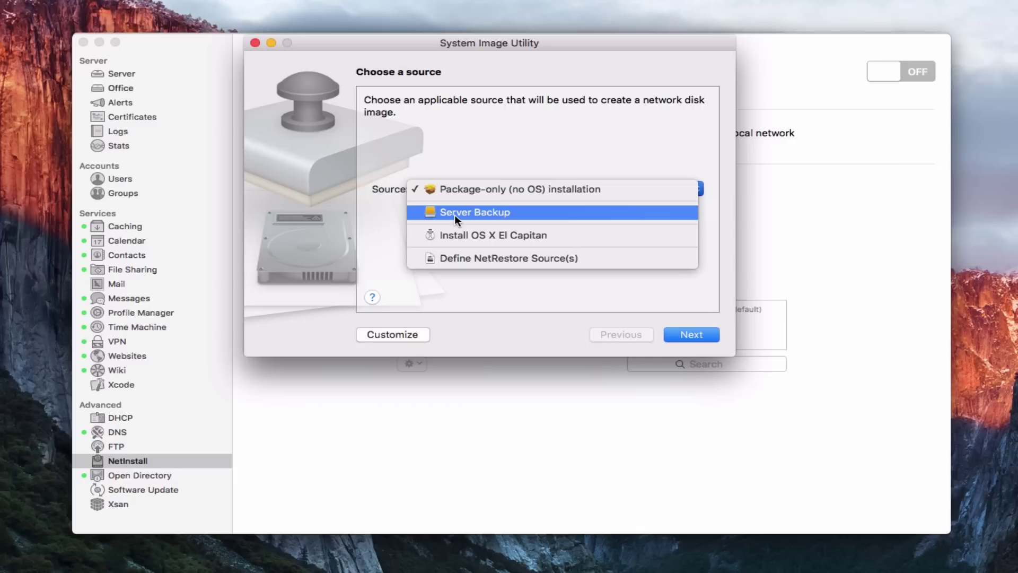
click(484, 236)
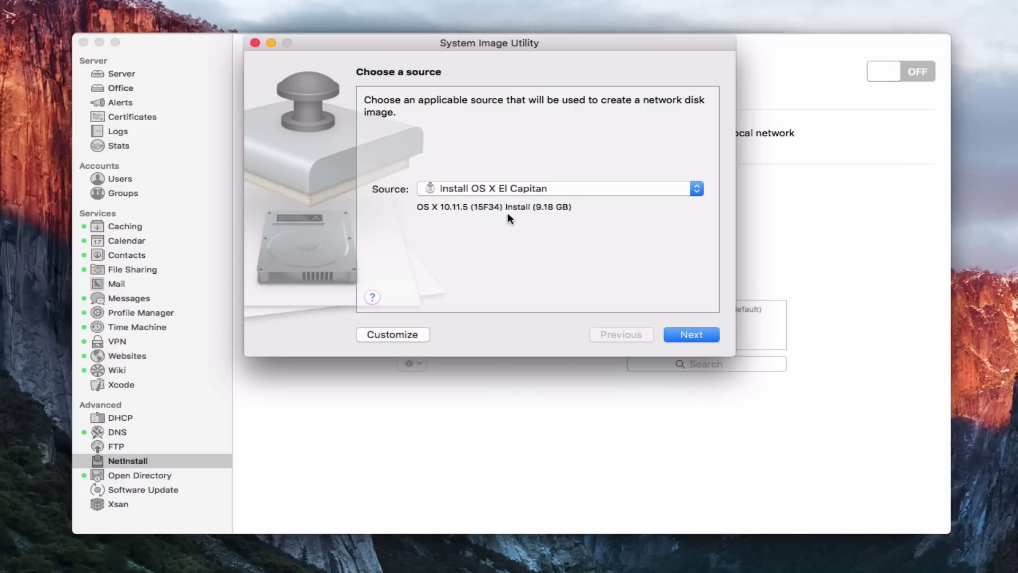
click(392, 334)
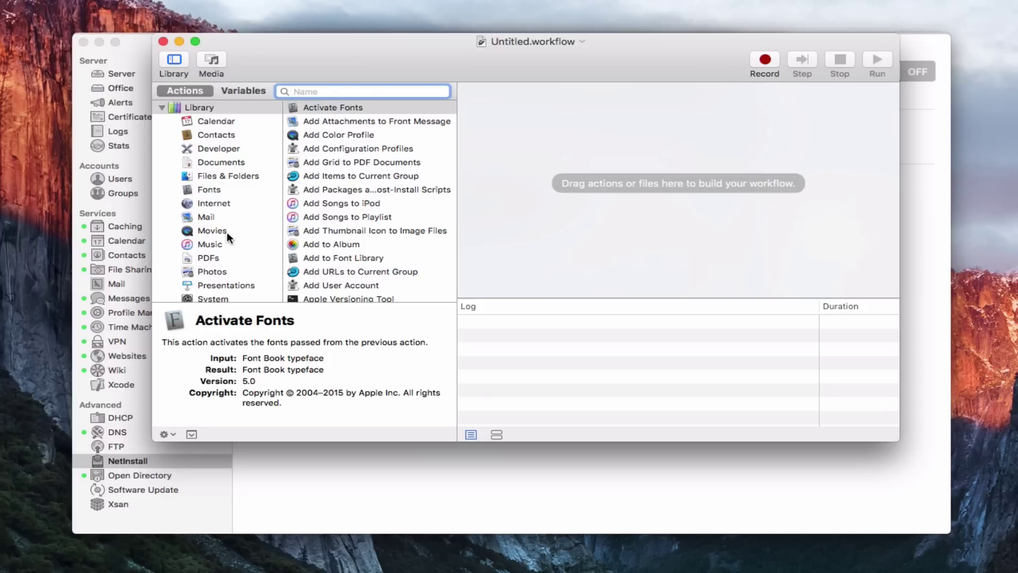
scroll(227, 235, down, 4)
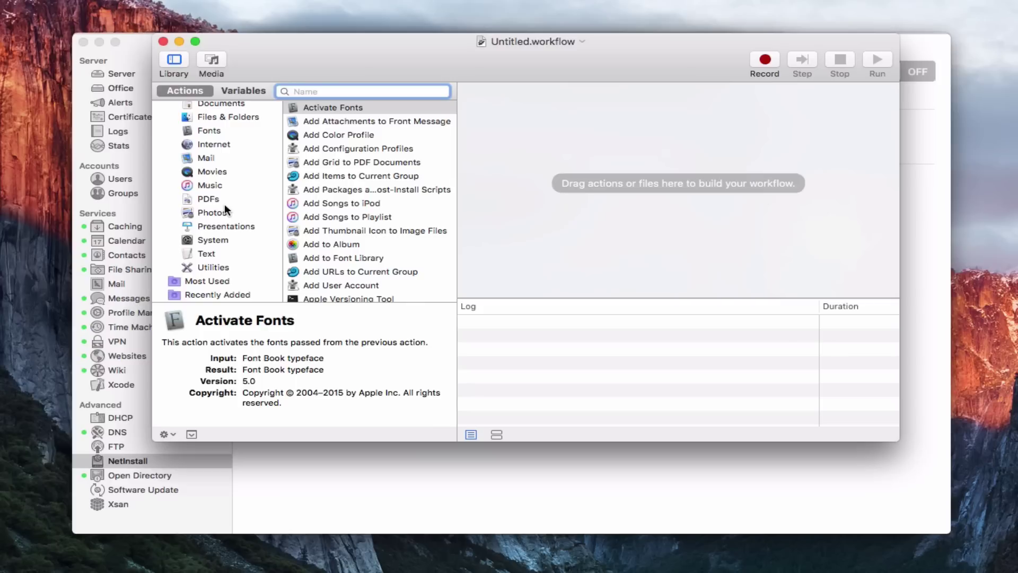
click(208, 241)
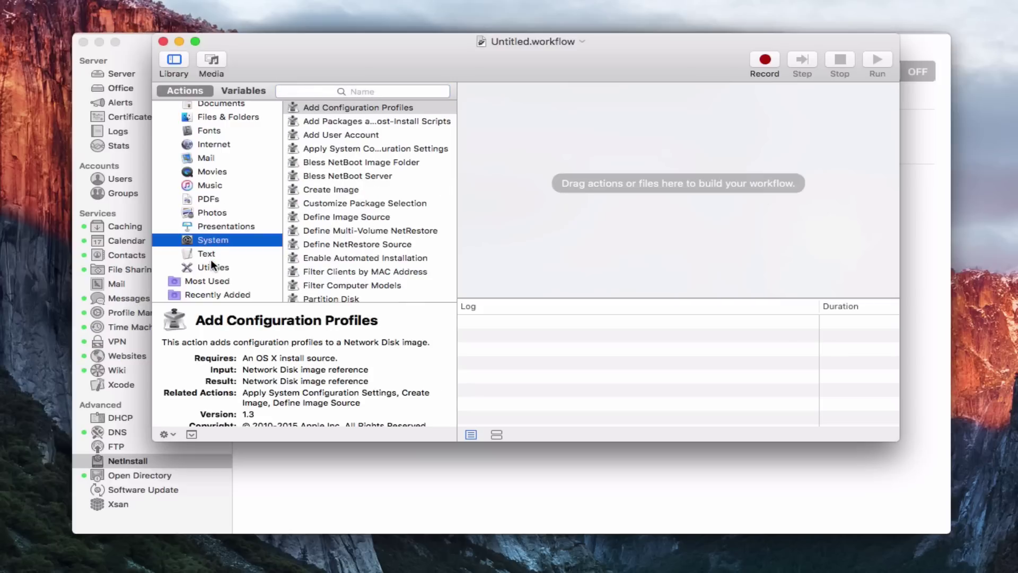
scroll(211, 259, up, 2)
scroll(211, 259, down, 2)
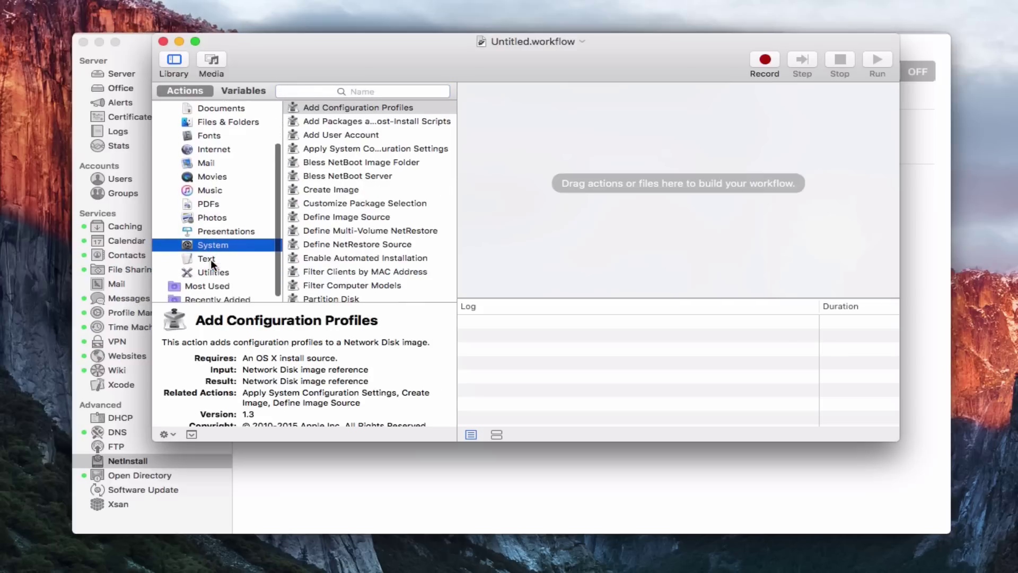
click(344, 295)
drag(294, 292, 628, 134)
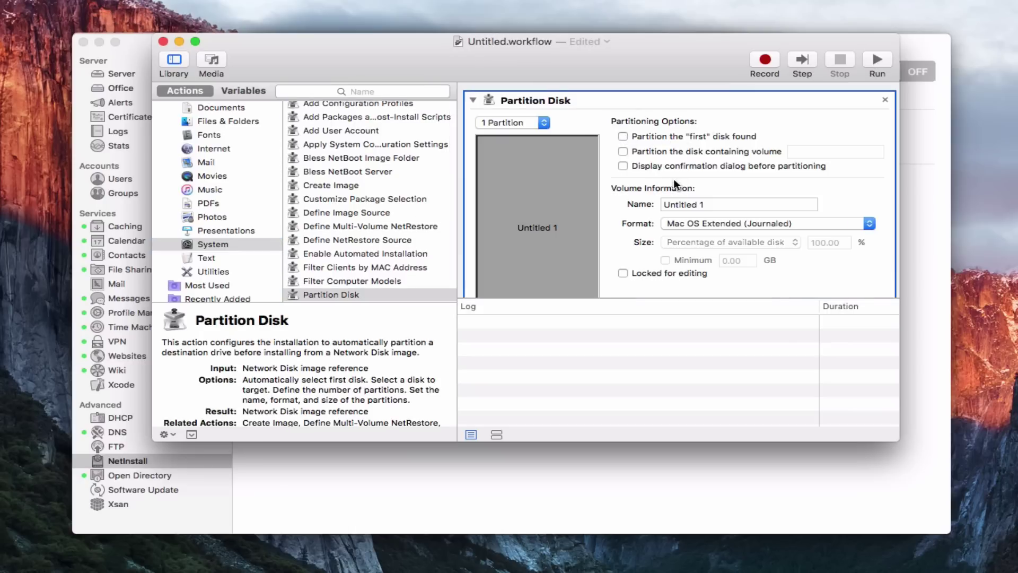
click(547, 121)
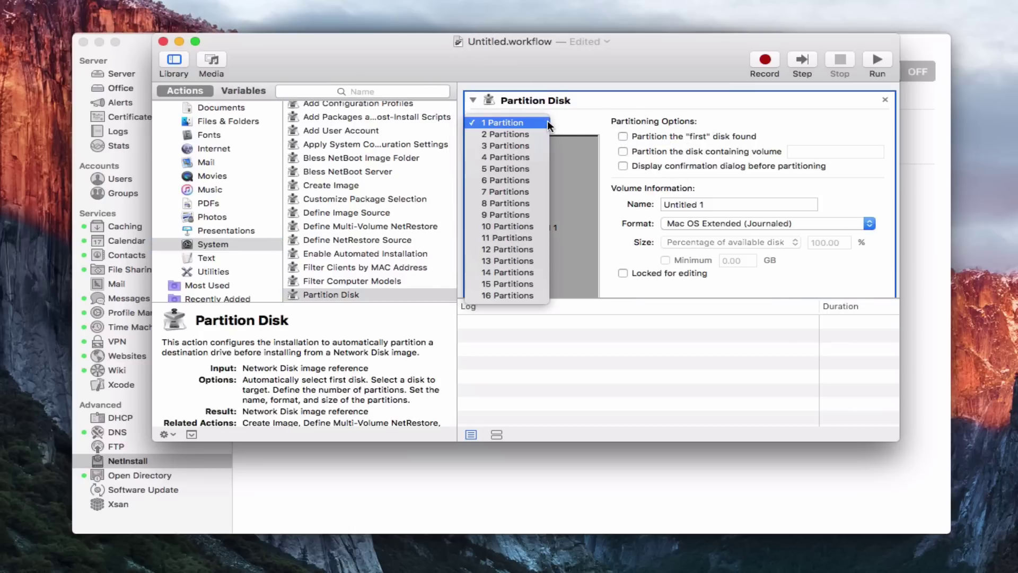
click(583, 120)
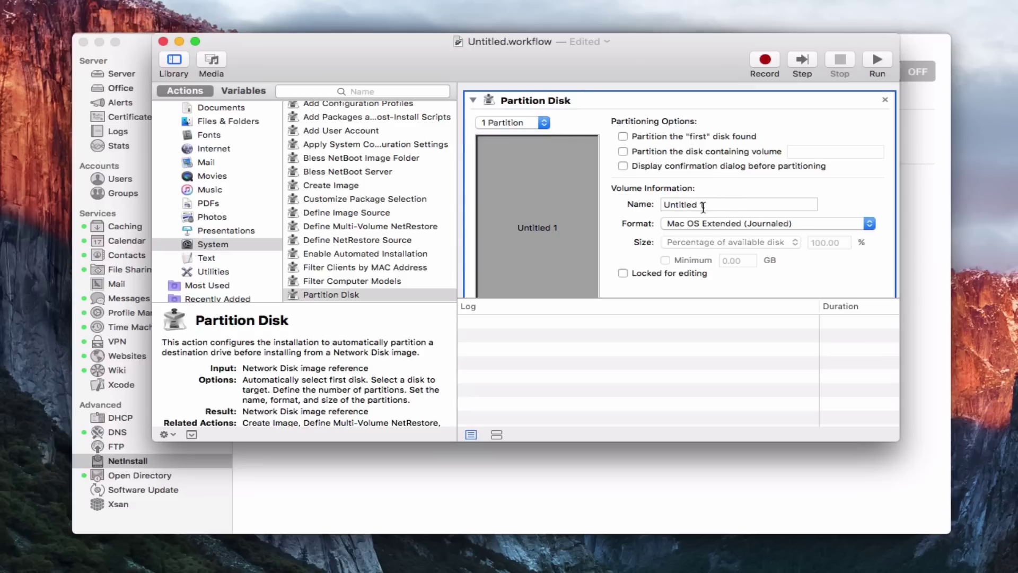
scroll(703, 207, down, 2)
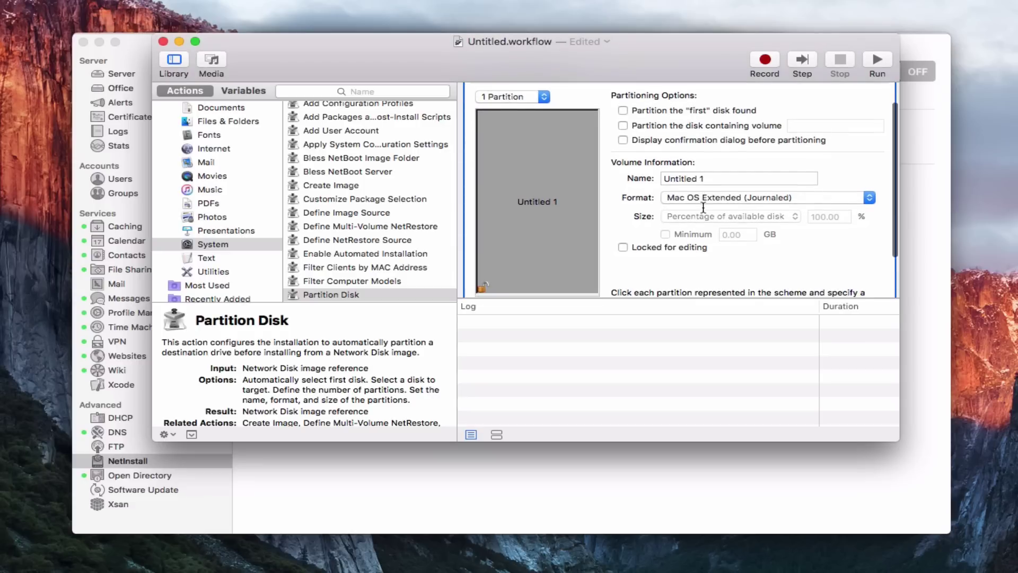
scroll(703, 207, down, 4)
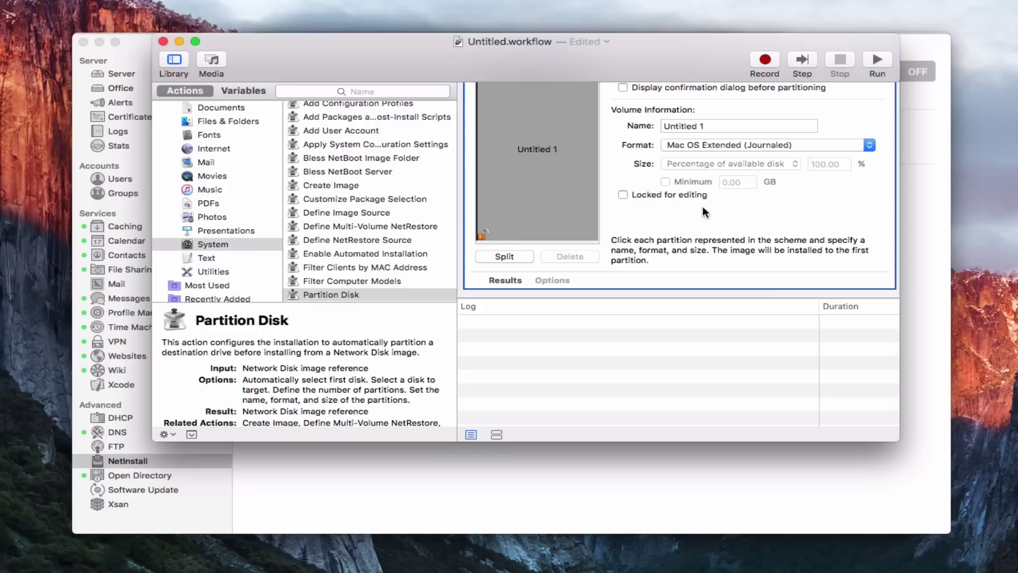
scroll(702, 206, up, 6)
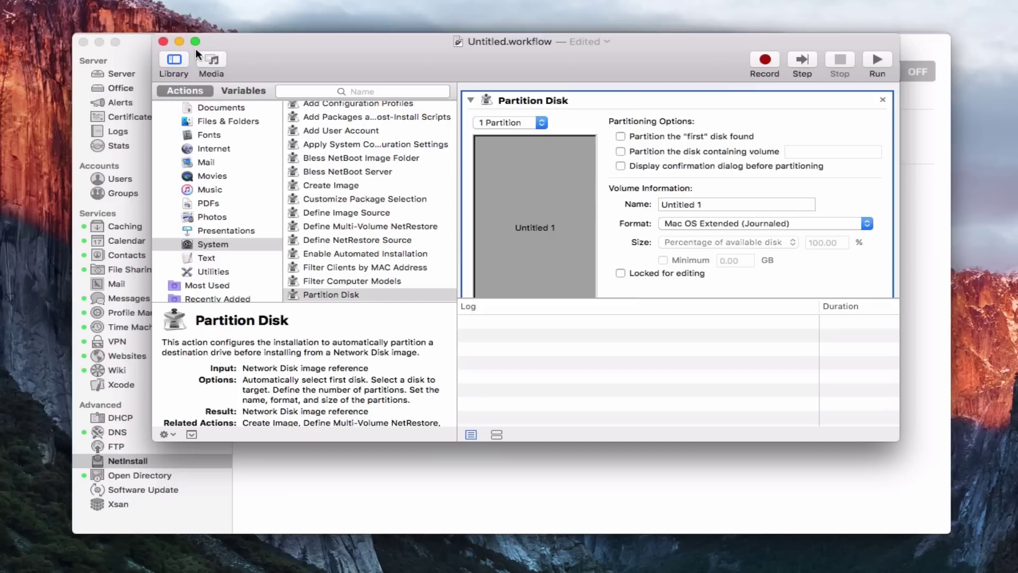
click(163, 42)
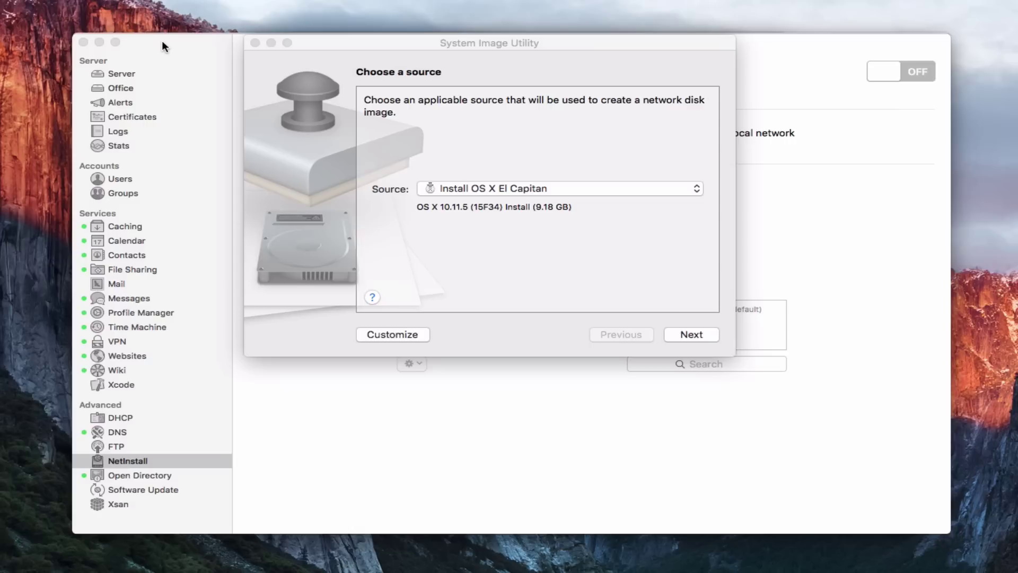
- Continue past the source step with NetInstall Image selected as the image type
click(453, 46)
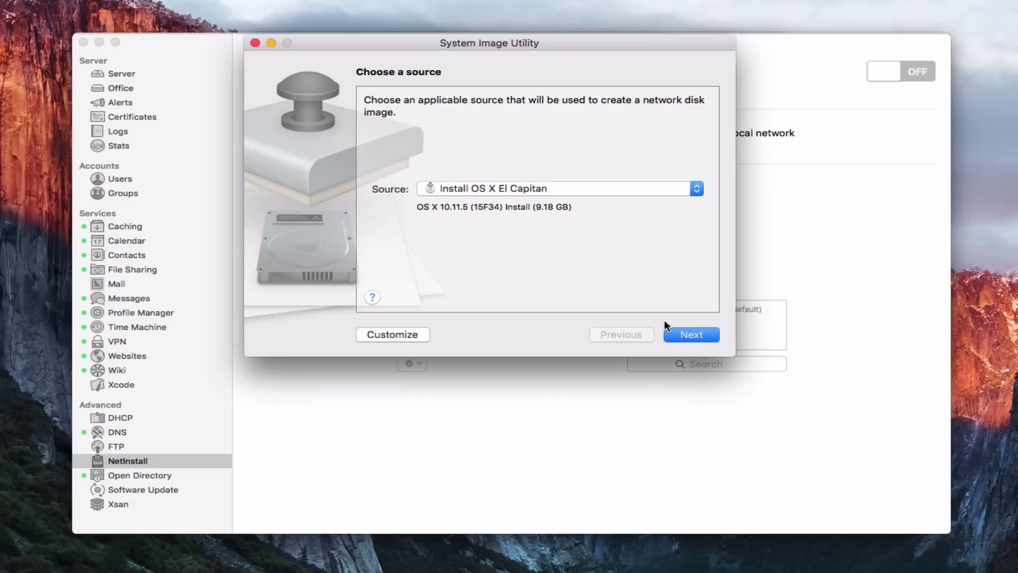
click(688, 336)
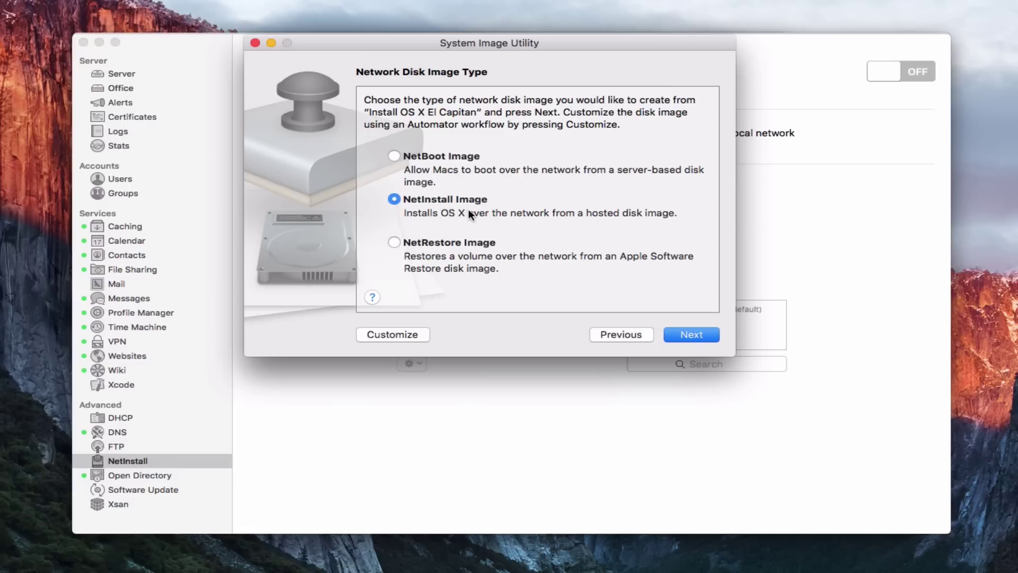
click(686, 334)
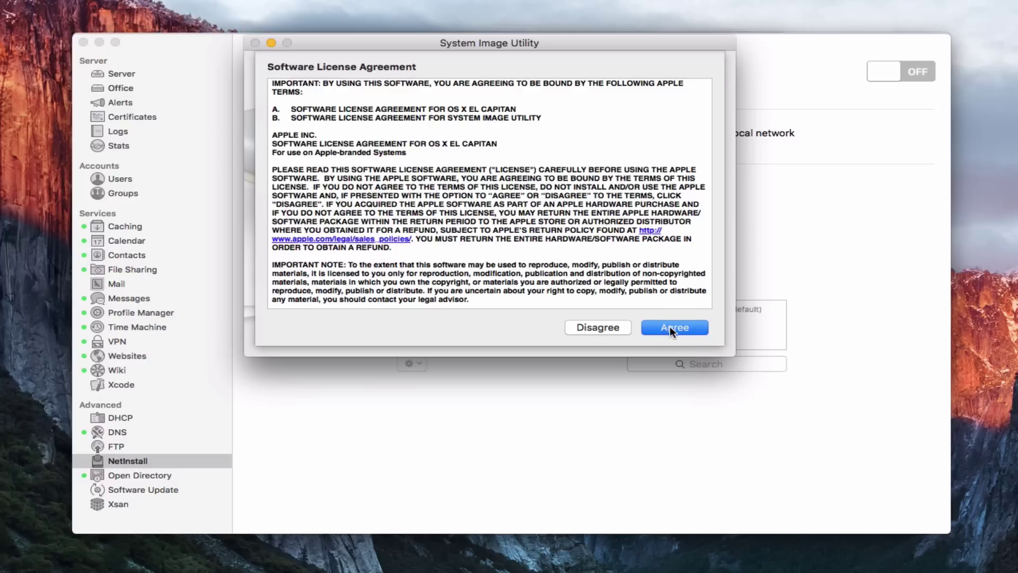
- Accept the software license and dismiss the file chooser without adding any packages
click(670, 328)
click(671, 329)
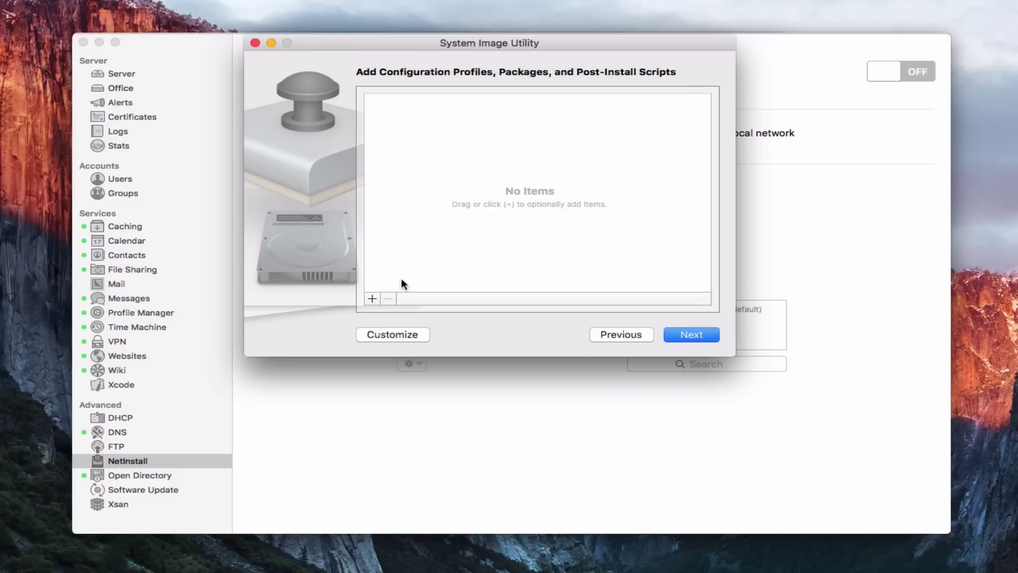
click(371, 299)
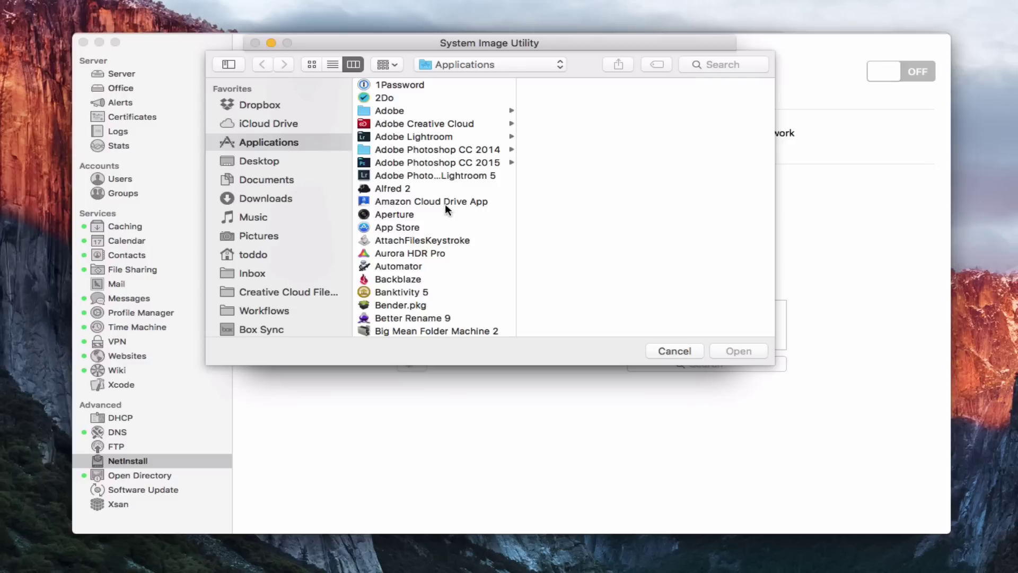
click(679, 352)
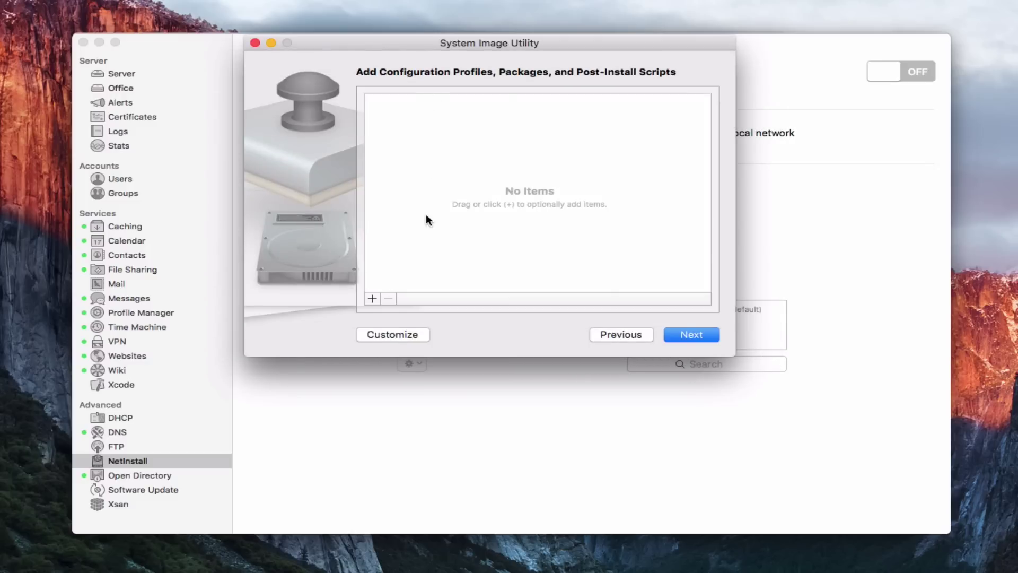
- Skip the profiles, system configuration, directory server and automation pages to reach Image Settings
click(692, 335)
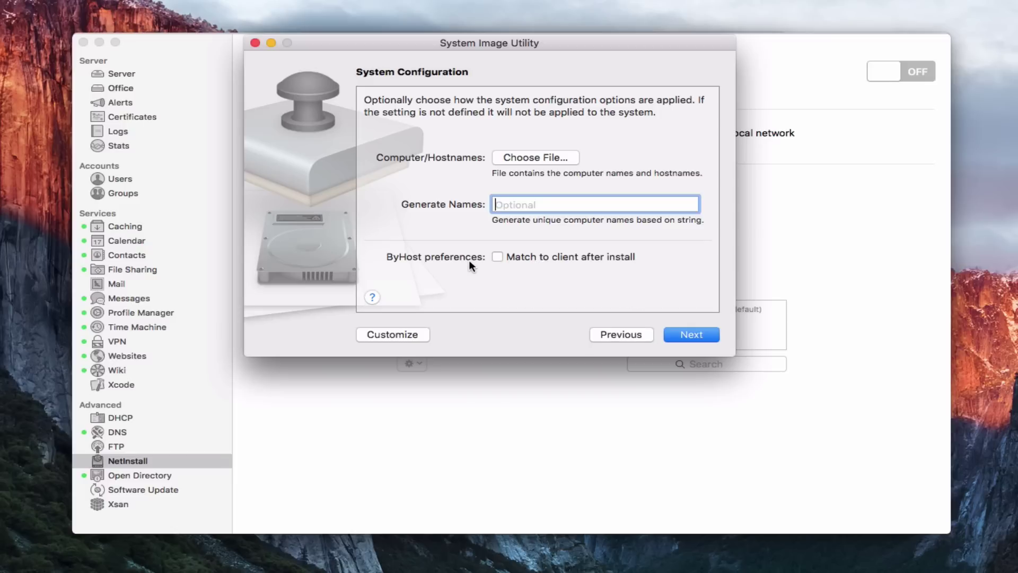
click(688, 337)
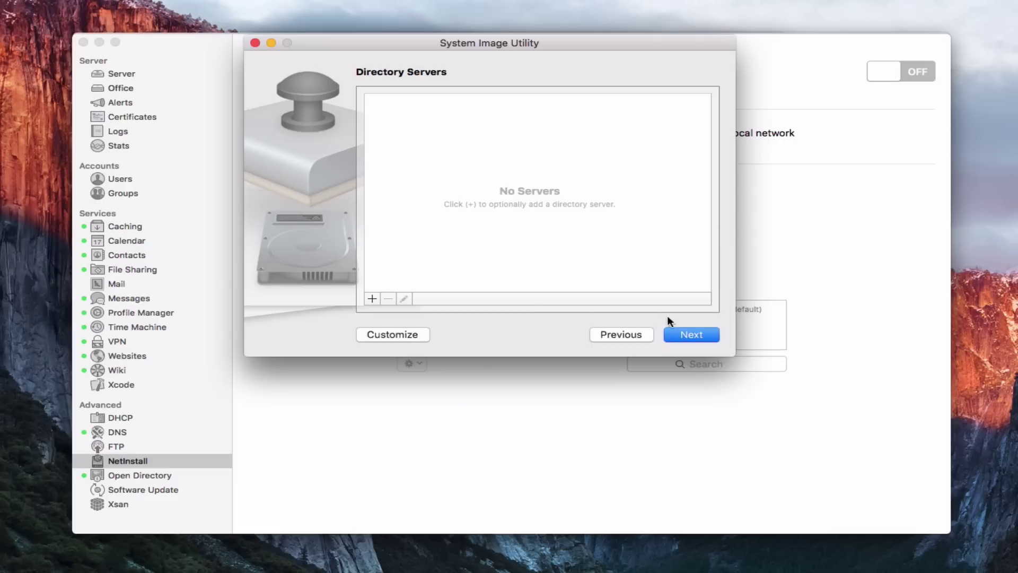
click(688, 334)
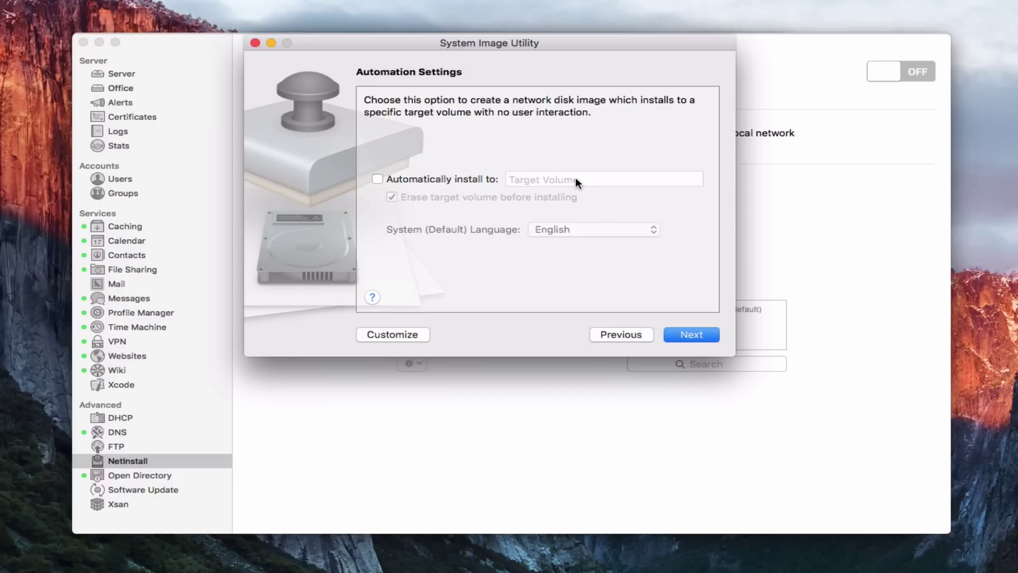
click(683, 332)
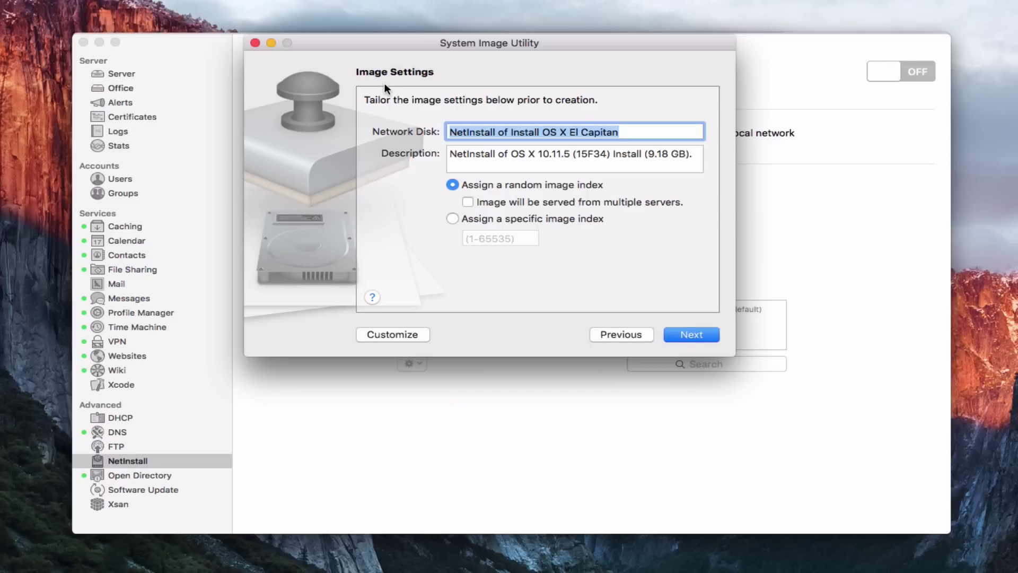
- Delete the 'NetInstall of Install ' prefix so the network disk reads 'OS X El Capitan'
click(538, 132)
drag(541, 132, 405, 137)
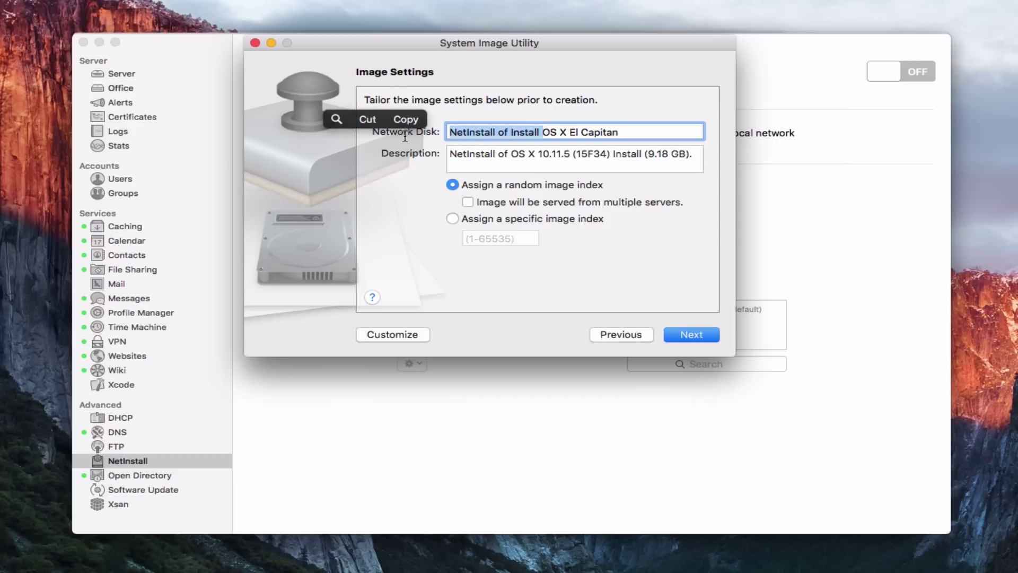
key(BackSpace)
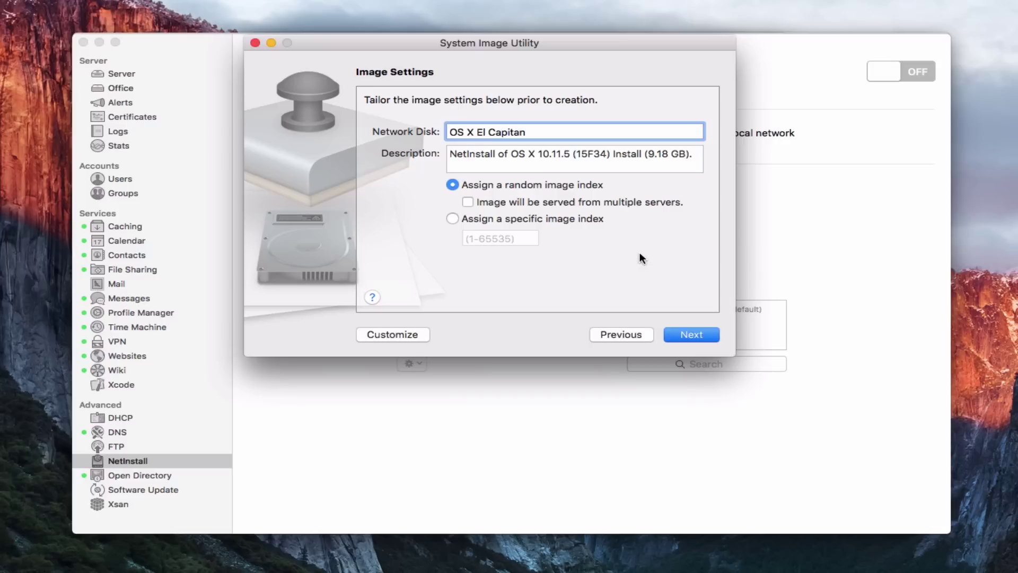
- Leave all computer models, including iMac, supported and skip MAC address filtering
click(684, 335)
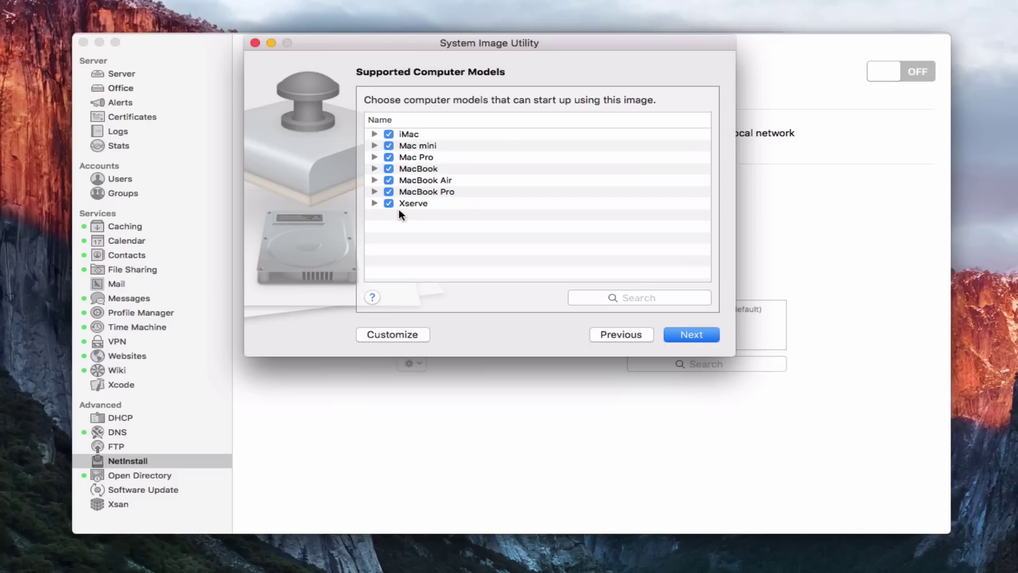
click(374, 133)
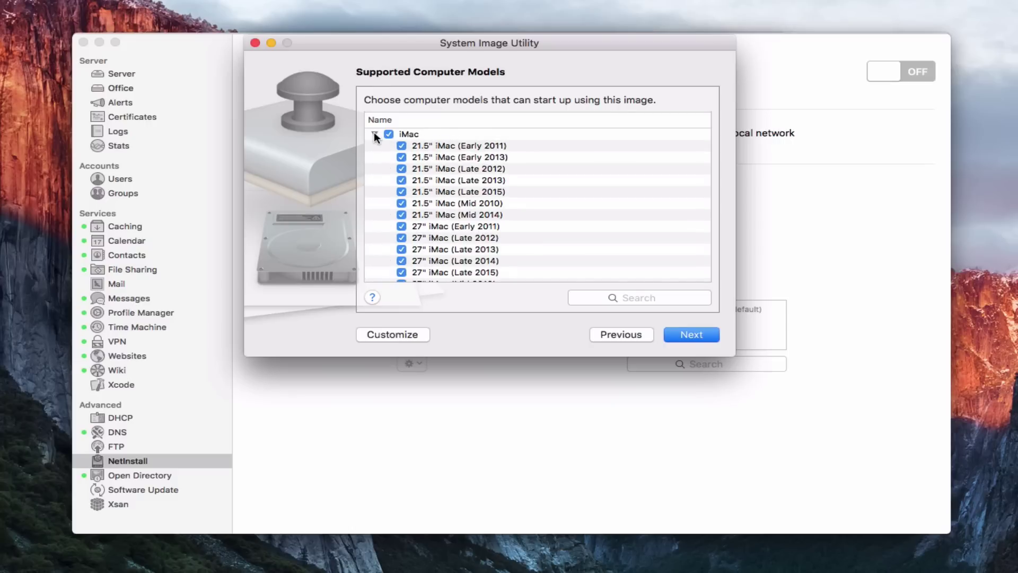
click(374, 134)
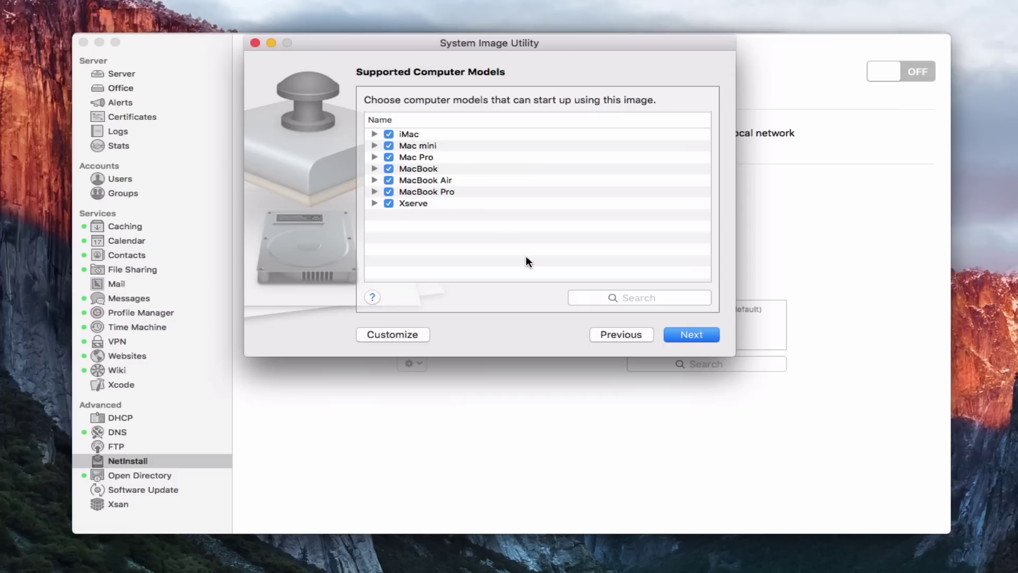
click(693, 335)
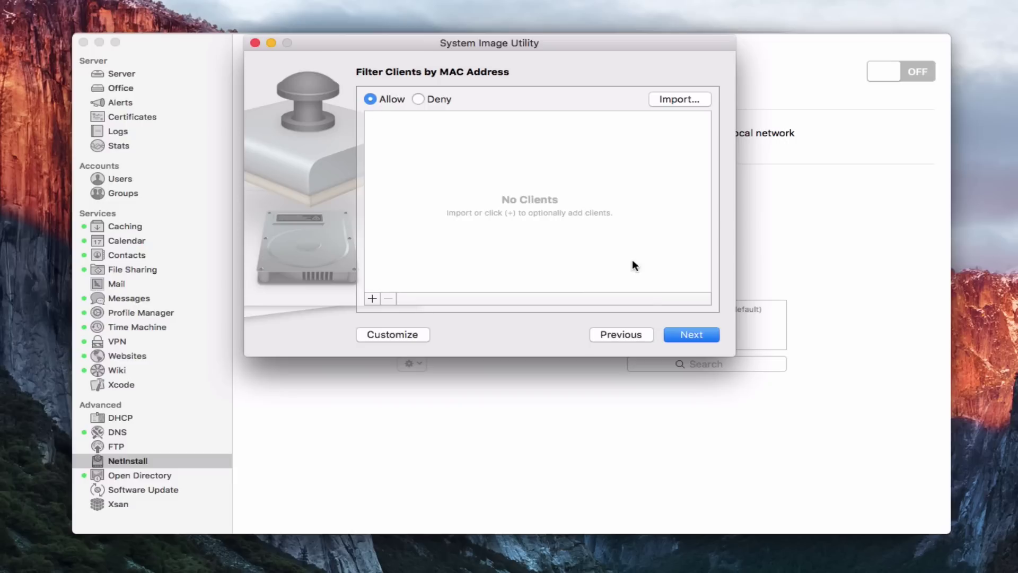
click(686, 334)
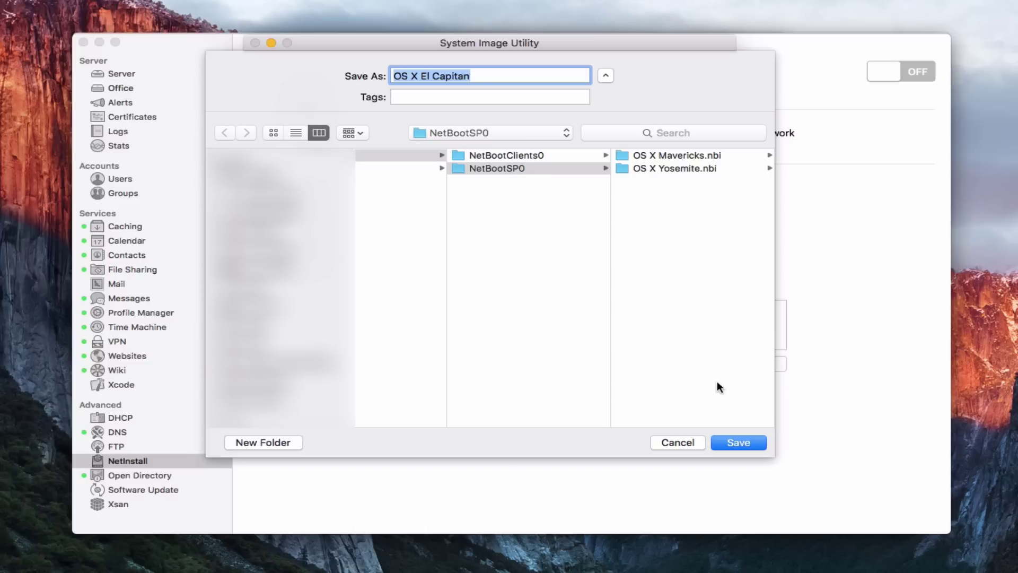
- Save the El Capitan image to NetBootSP0 and authorize it with the admin password
click(737, 442)
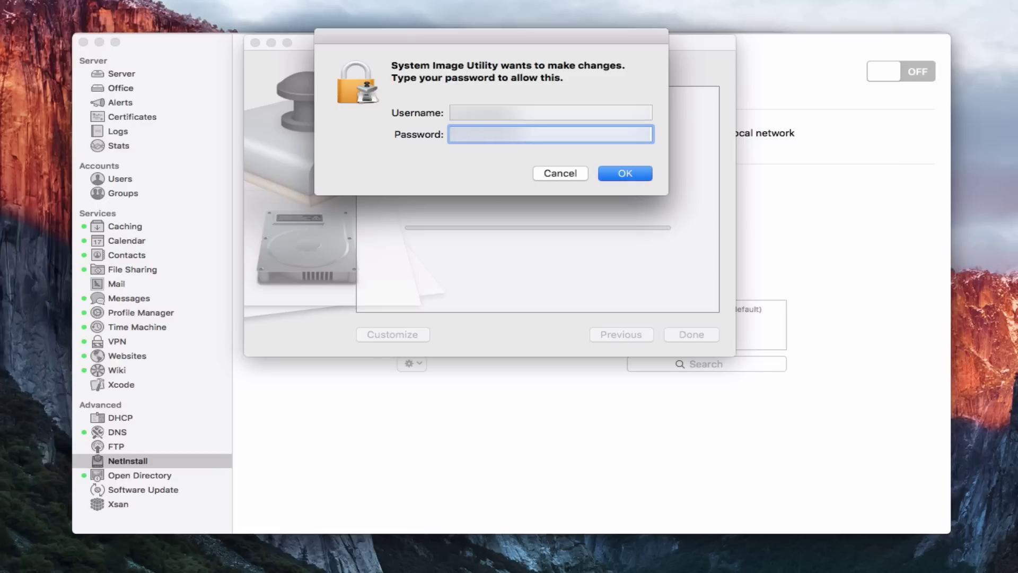
click(625, 168)
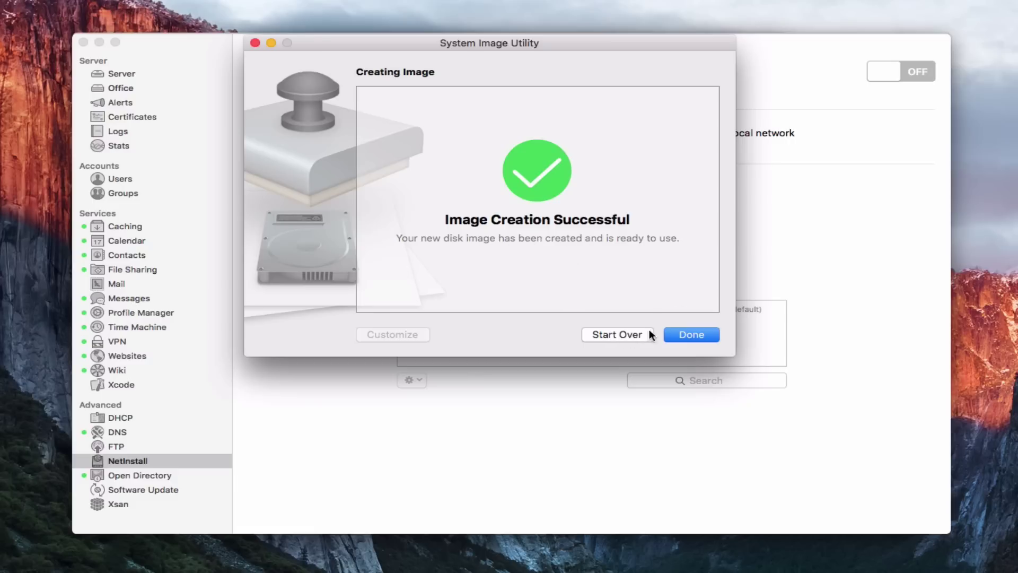
- Close the finished assistant and set OS X El Capitan as default boot image, replacing Yosemite
click(692, 335)
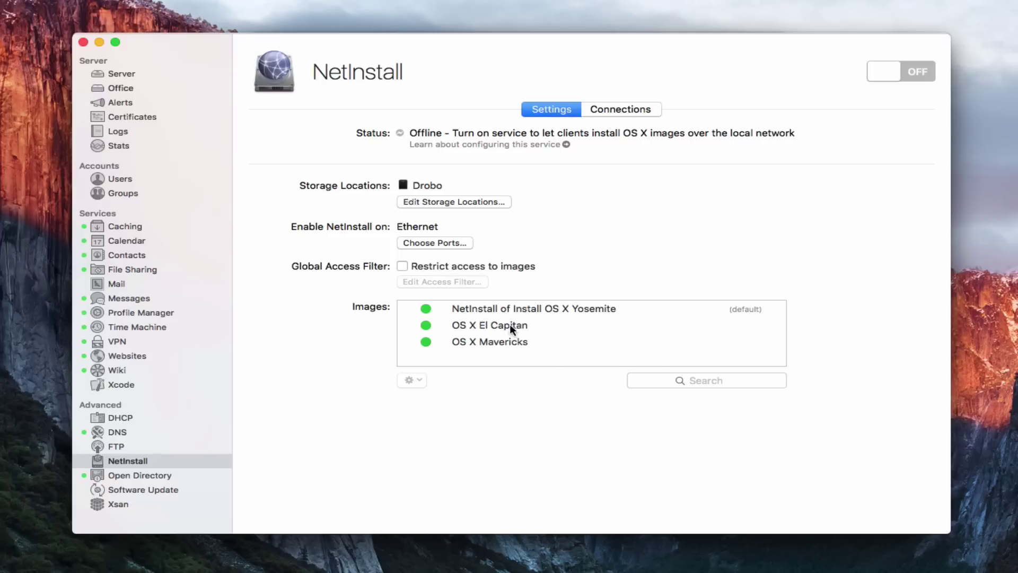
click(542, 327)
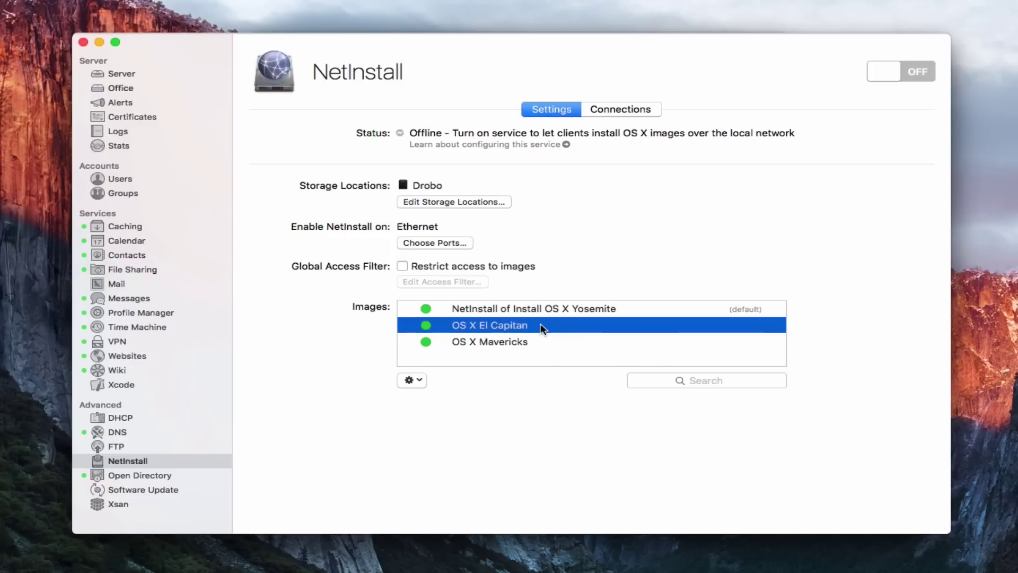
click(421, 379)
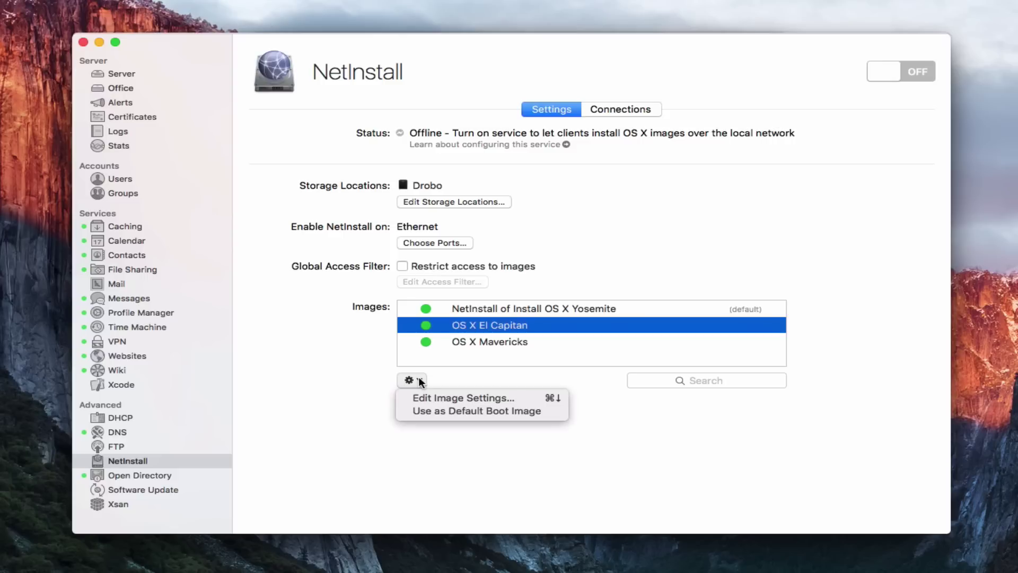
click(444, 411)
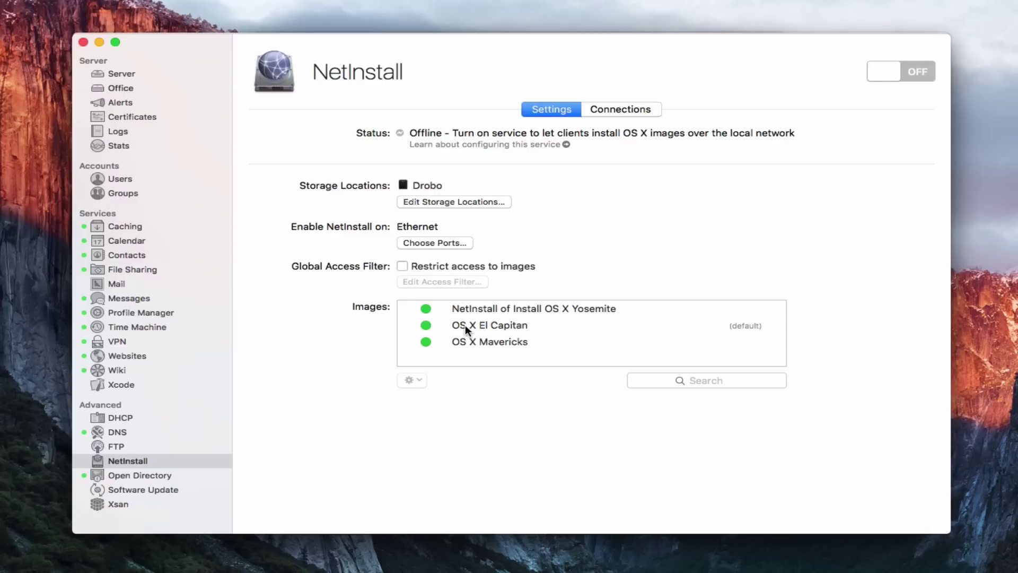
- Show NetInstall's Connections list to confirm no clients are connected
click(624, 110)
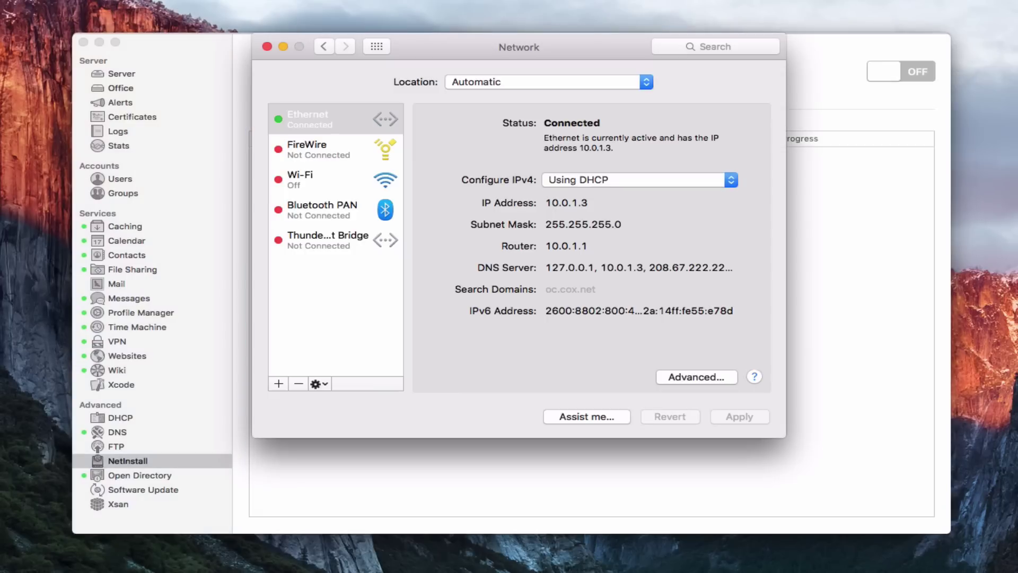
click(377, 47)
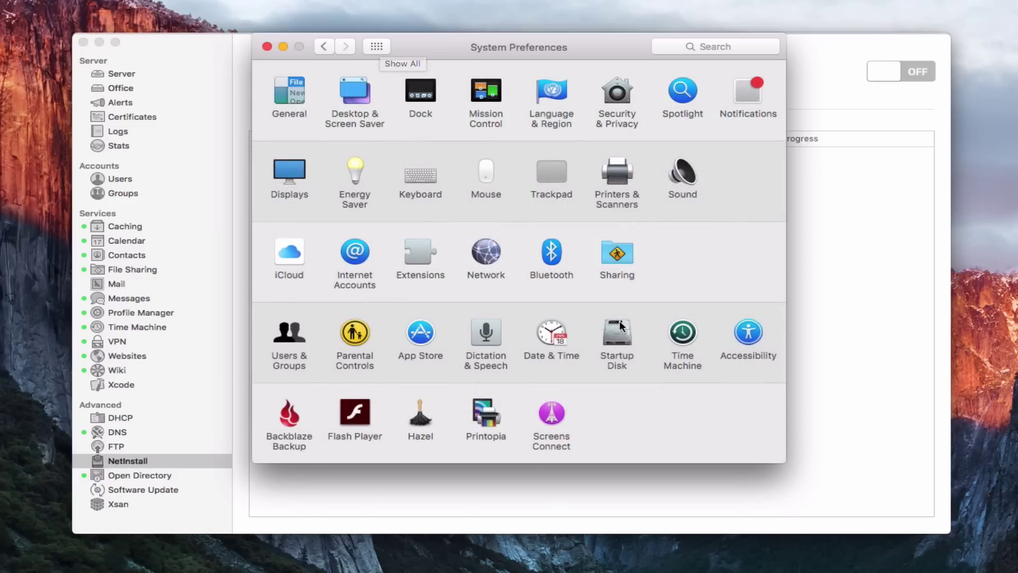
click(614, 338)
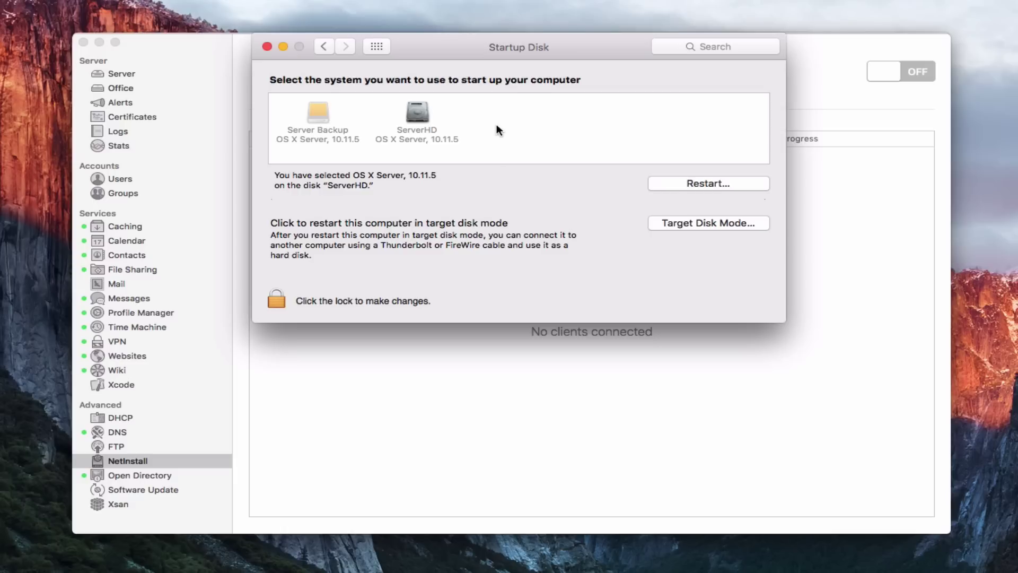
click(268, 46)
- Go back to NetInstall Settings and switch the service from OFF to ON
click(548, 109)
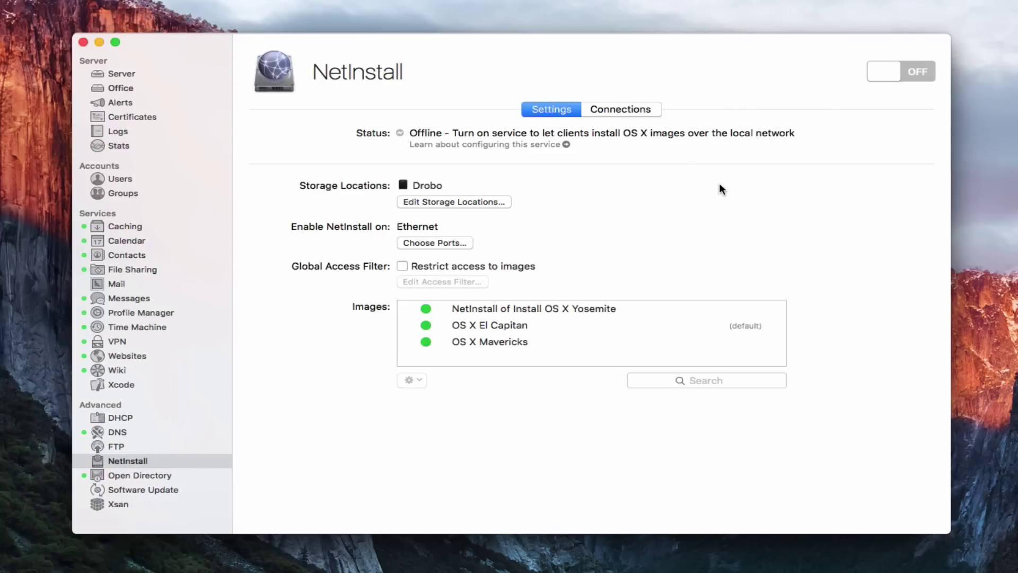
click(922, 72)
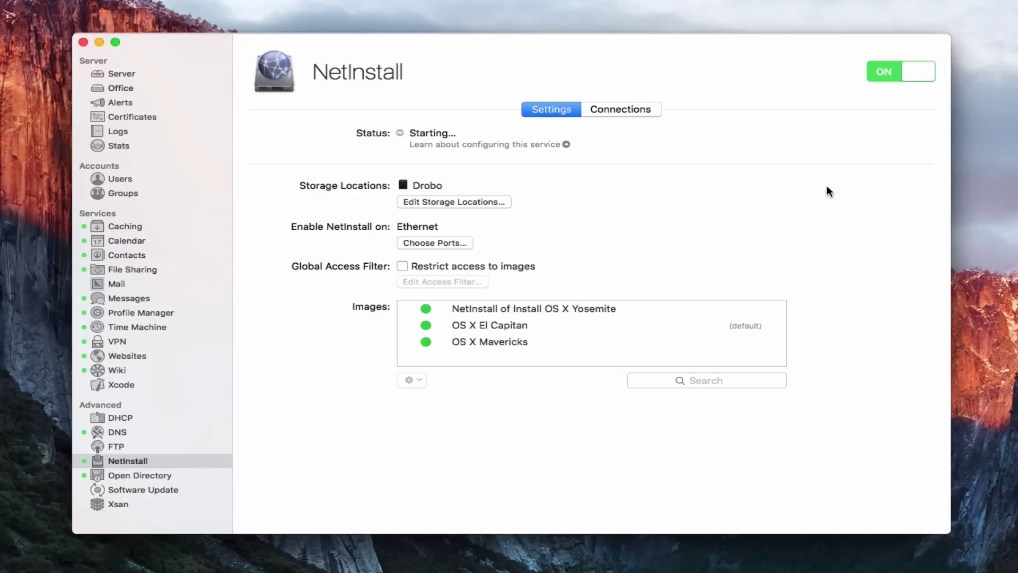